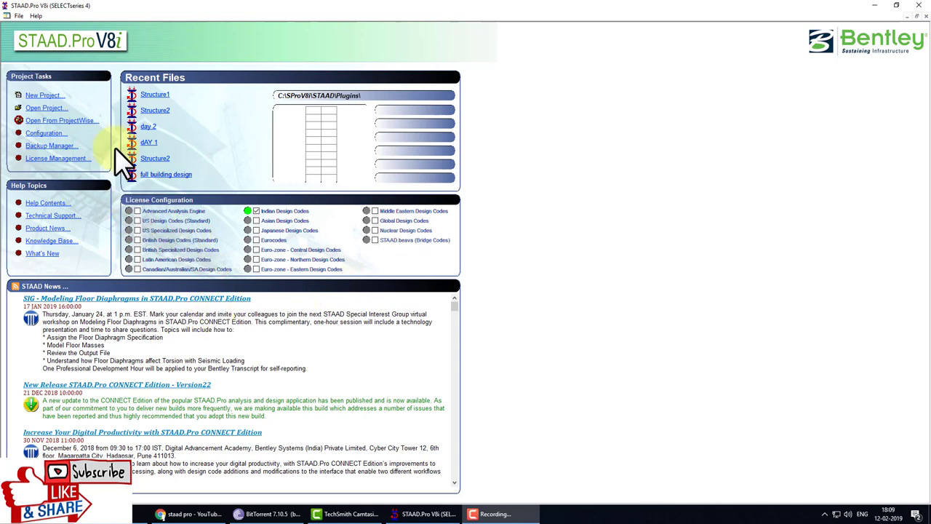
# Step: Create a new Space project named error in metres and kilonewtons, with Add Beam selected
pyautogui.click(43, 99)
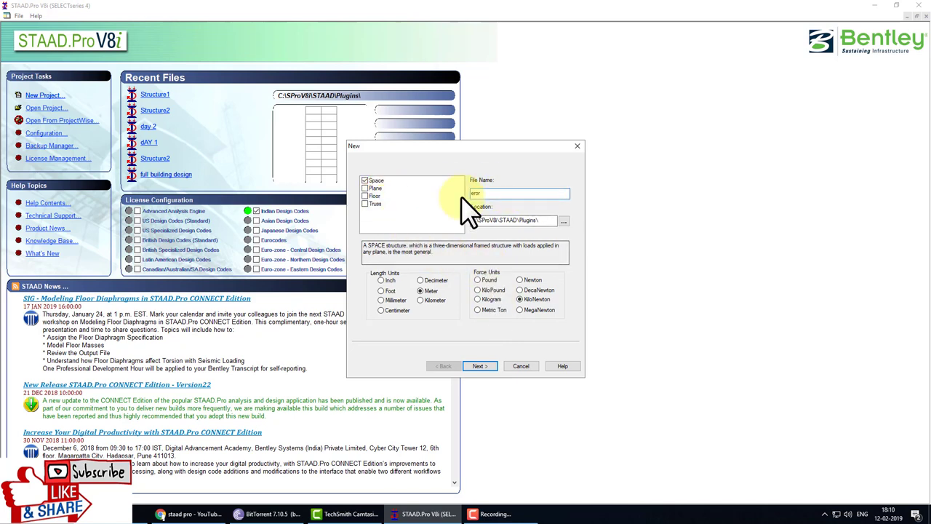
pyautogui.write('r')
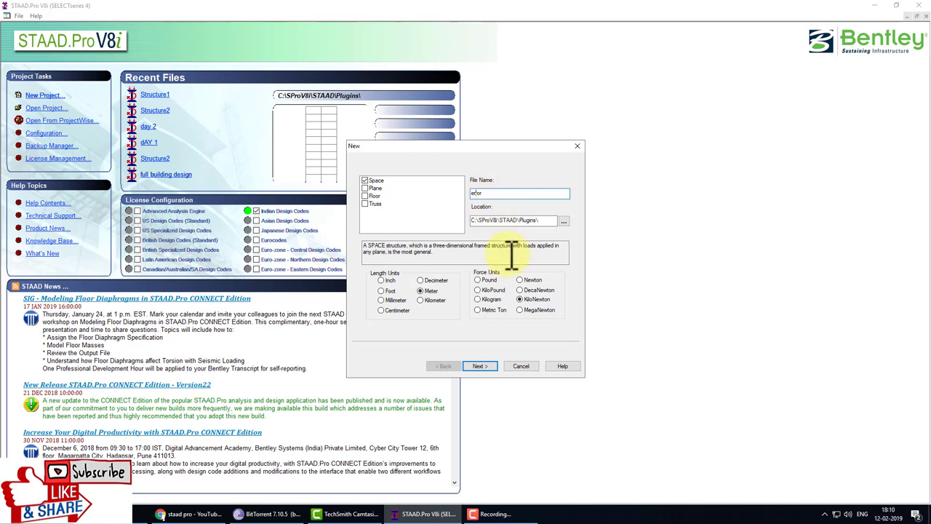
pyautogui.write('r')
pyautogui.click(532, 301)
pyautogui.click(480, 365)
pyautogui.click(385, 173)
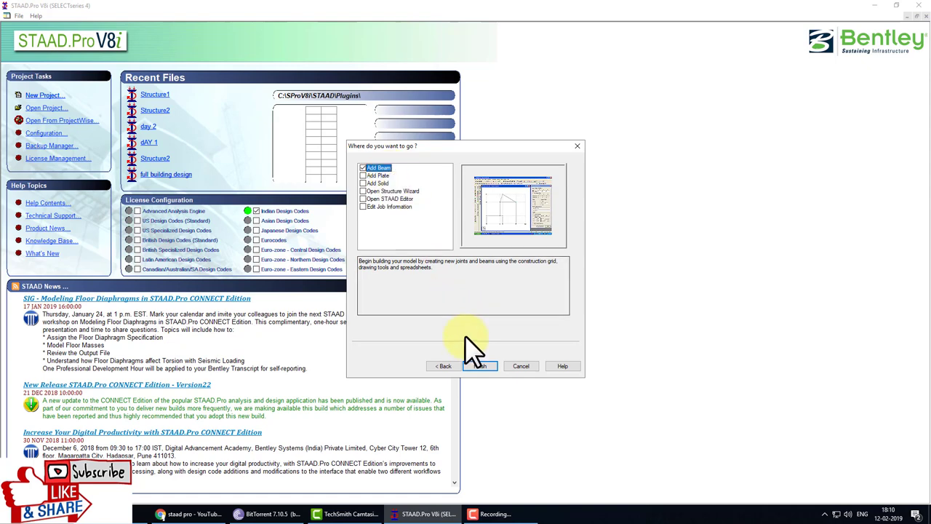
pyautogui.click(480, 366)
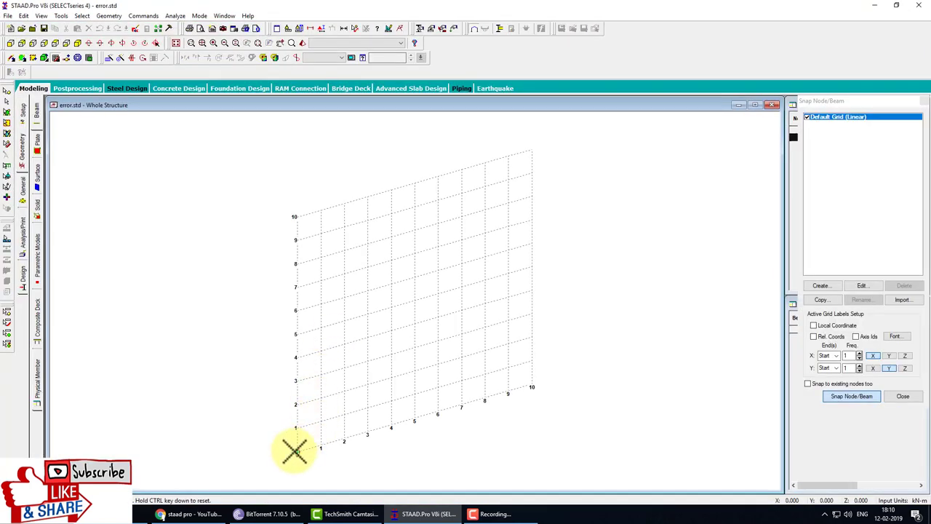
# Step: Draw a 10 m beam along X from the grid origin and close the grid
pyautogui.click(295, 451)
pyautogui.click(529, 384)
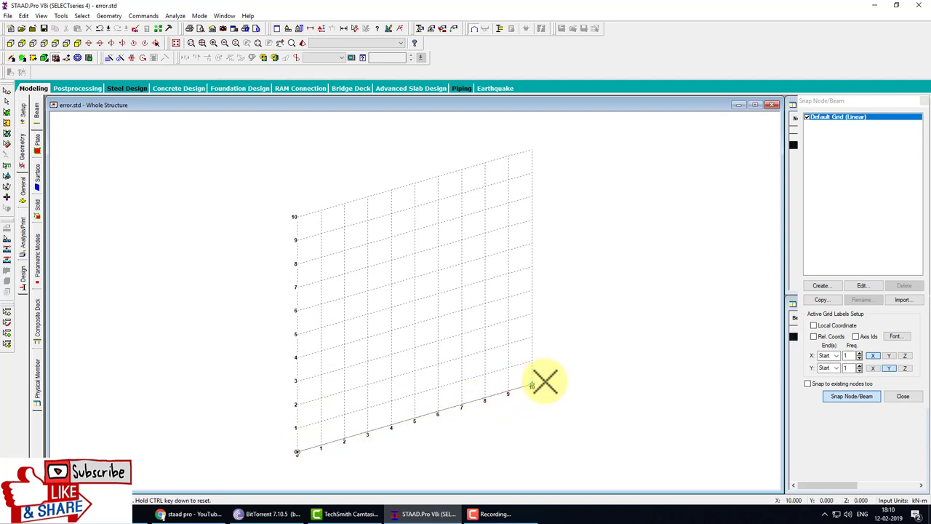
pyautogui.click(924, 102)
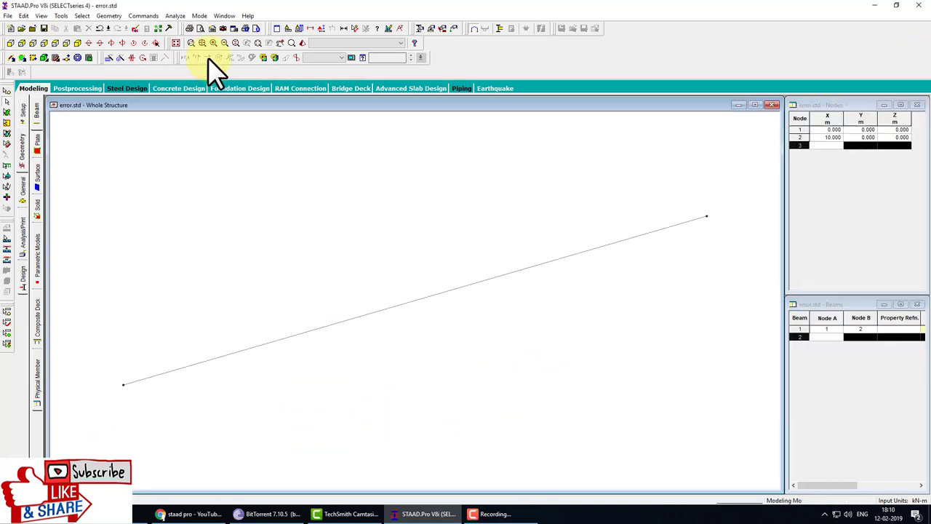
# Step: Create Support 2 and assign it to both end nodes 1 and 2
pyautogui.click(24, 191)
pyautogui.click(36, 186)
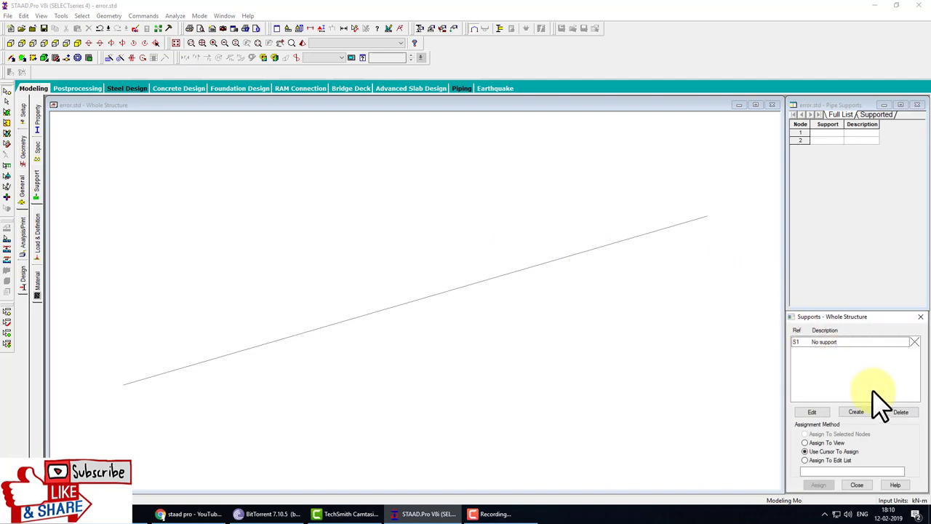
pyautogui.click(855, 412)
pyautogui.click(825, 493)
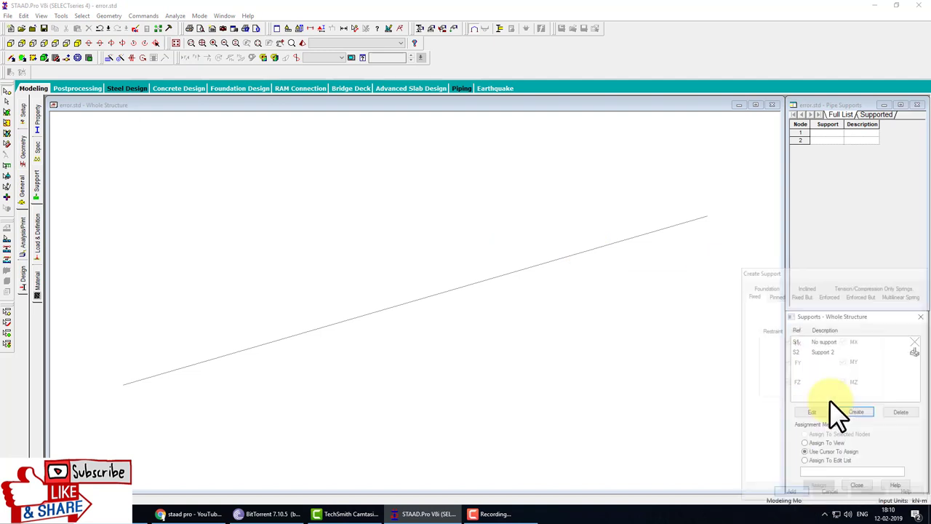
pyautogui.click(817, 484)
pyautogui.click(707, 217)
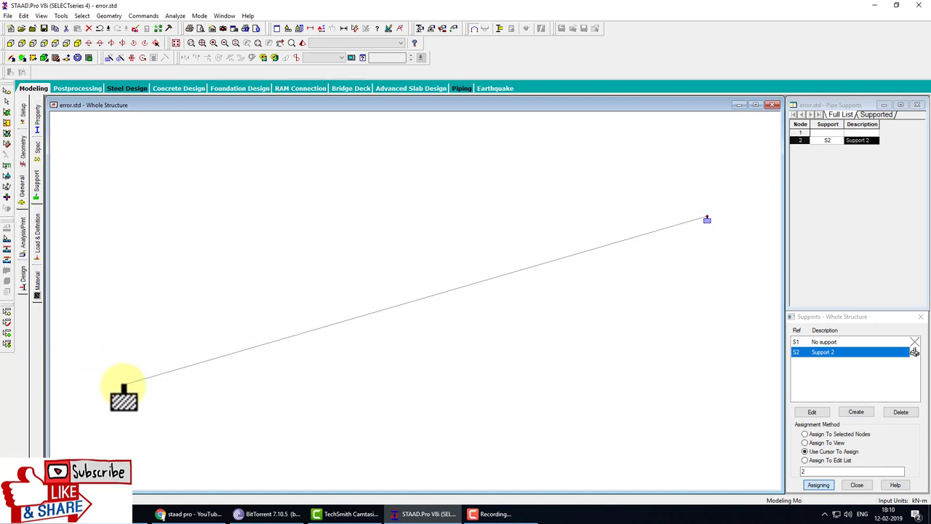
pyautogui.click(123, 385)
pyautogui.press('Escape')
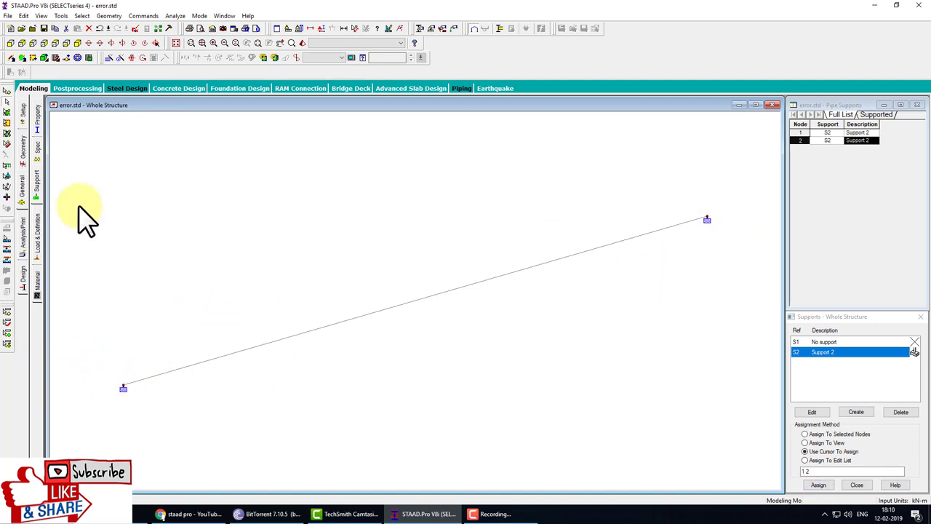
pyautogui.click(37, 234)
pyautogui.click(836, 121)
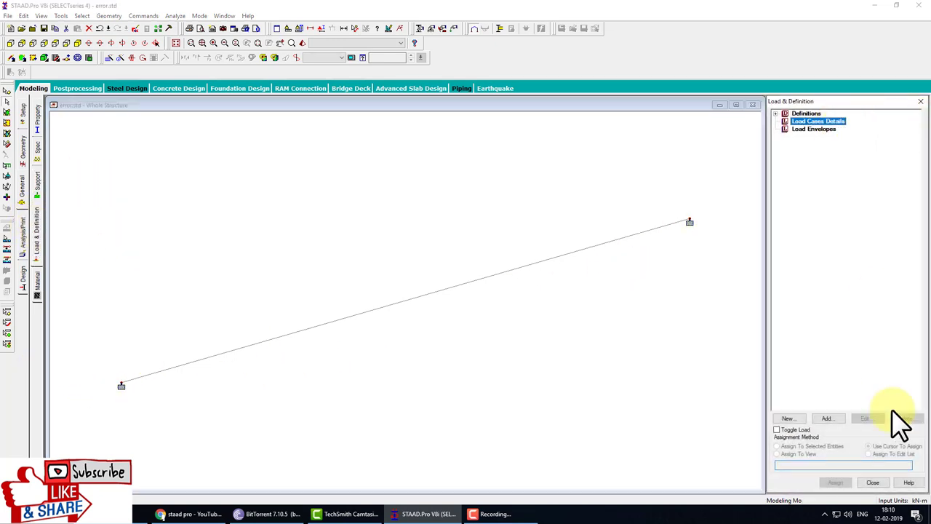
# Step: Add primary load case 1 of type Dead titled dead
pyautogui.click(829, 420)
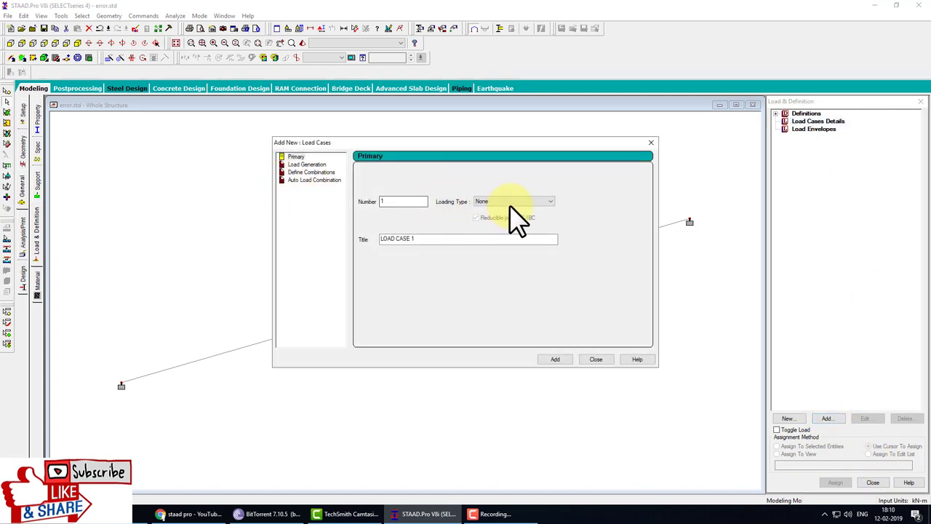
pyautogui.click(514, 209)
pyautogui.click(494, 211)
pyautogui.moveTo(440, 241); pyautogui.dragTo(260, 241)
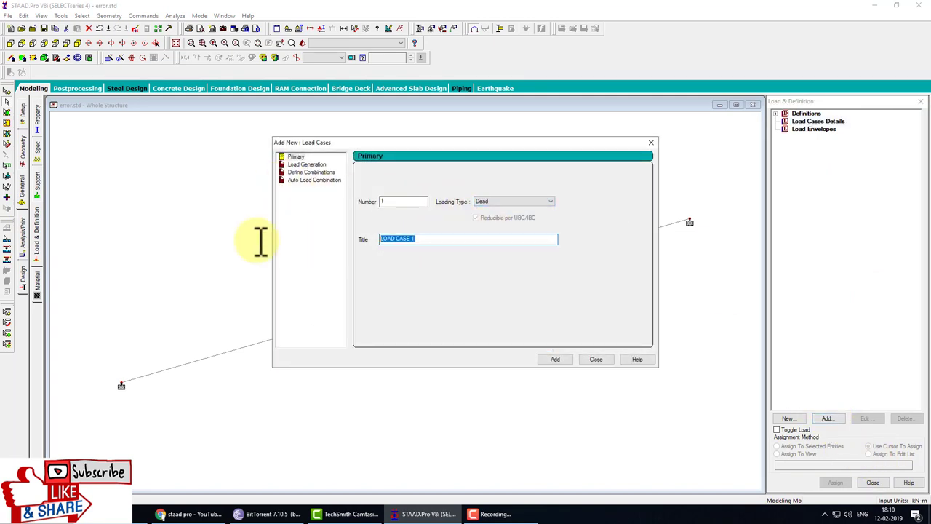
pyautogui.write('dead')
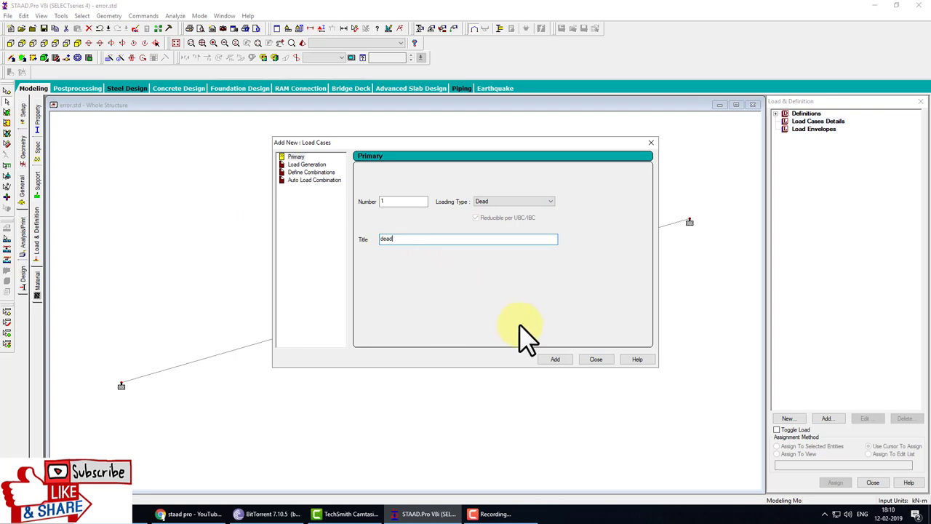
pyautogui.click(554, 358)
# Step: Add selfweight in Y with factor -1 to load case 1 and assign it to the beam
pyautogui.click(595, 359)
pyautogui.click(808, 130)
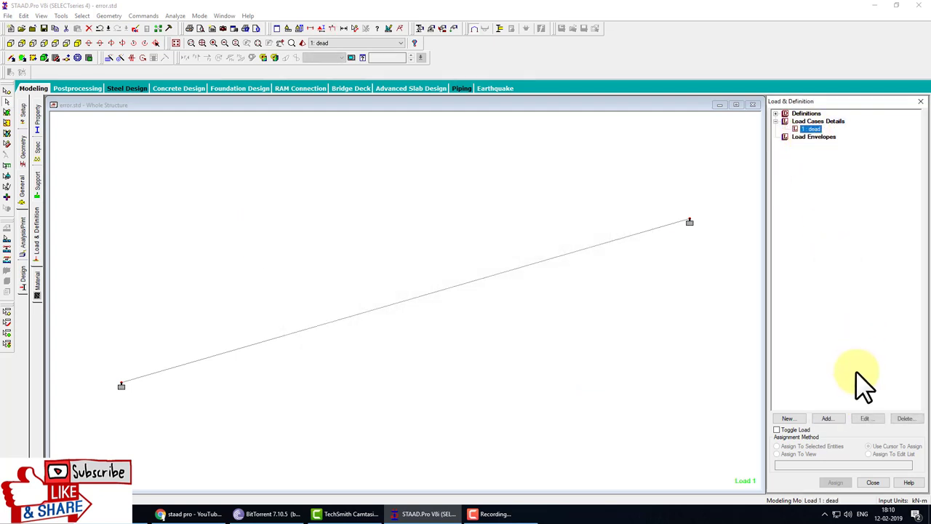
pyautogui.click(827, 418)
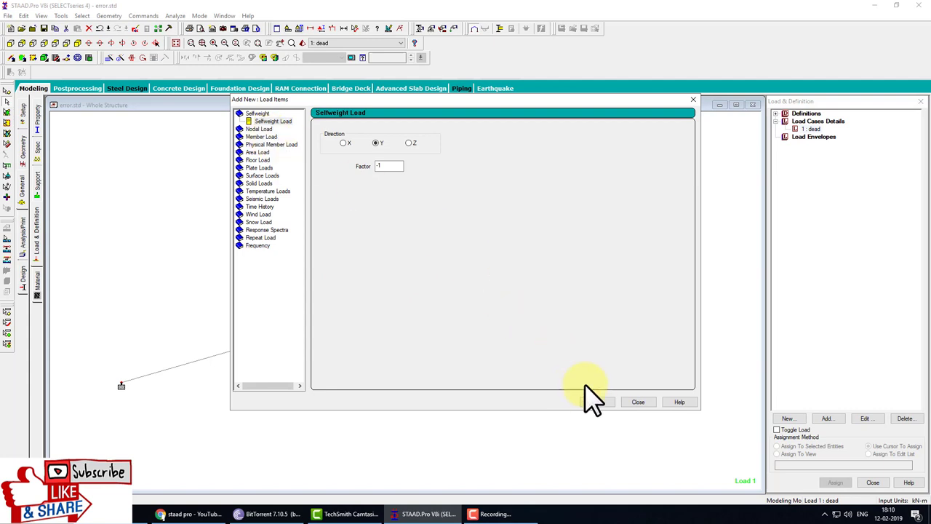
pyautogui.click(595, 402)
pyautogui.click(638, 402)
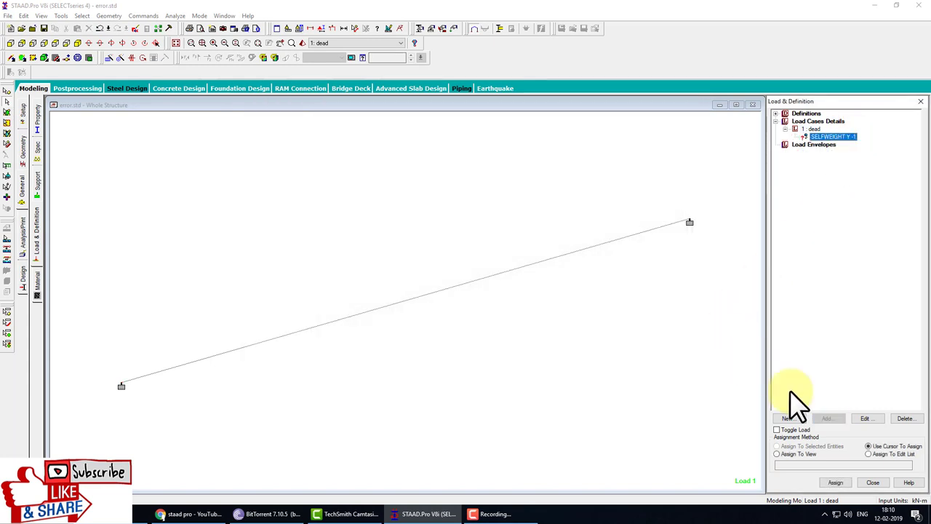
pyautogui.click(835, 482)
pyautogui.press('Return')
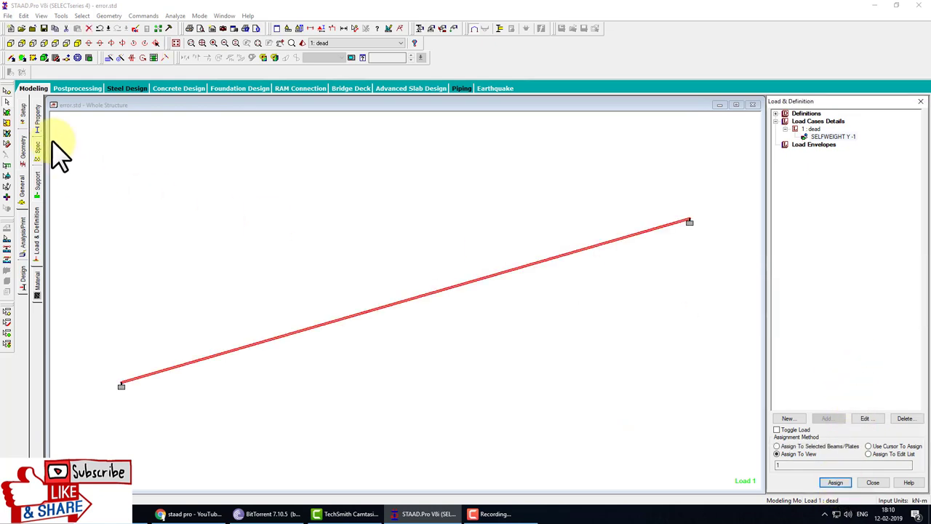
pyautogui.click(175, 15)
# Step: Save and run the analysis, then open the output file showing 1 error and 1 warning
pyautogui.click(232, 27)
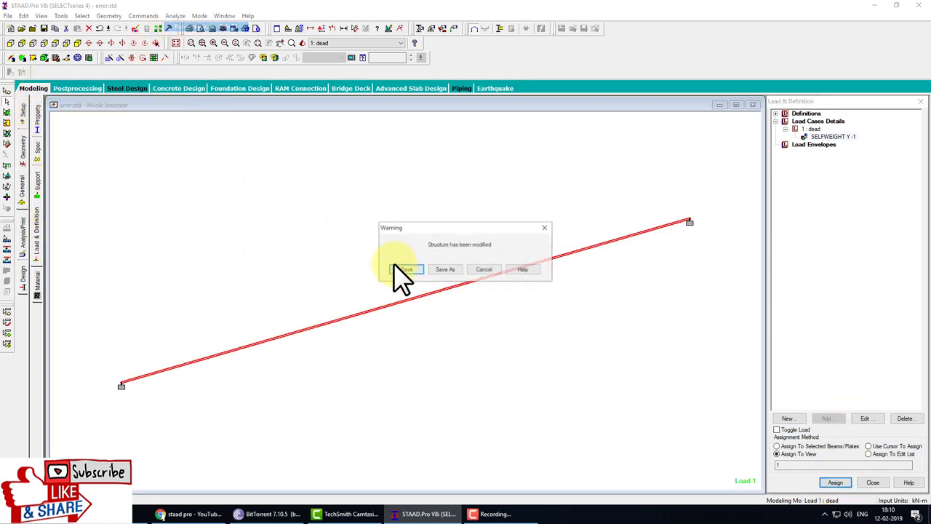
pyautogui.click(406, 270)
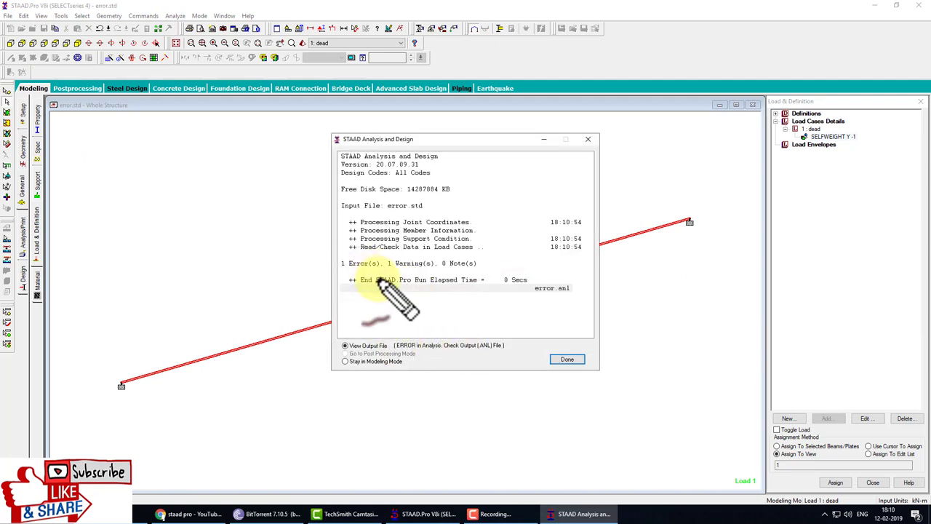
pyautogui.moveTo(340, 267)
pyautogui.mouseDown()
pyautogui.moveTo(489, 269)
pyautogui.moveTo(478, 271)
pyautogui.mouseUp()
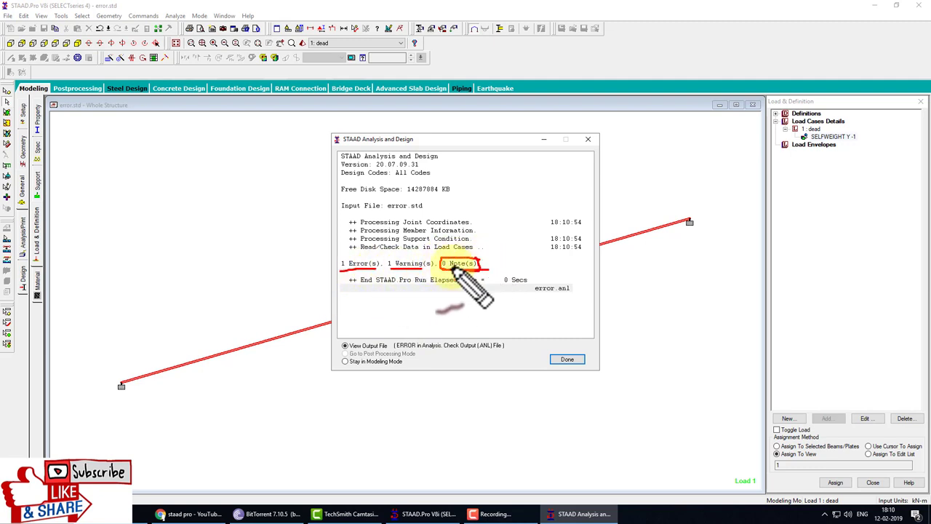
pyautogui.moveTo(403, 272); pyautogui.dragTo(422, 269)
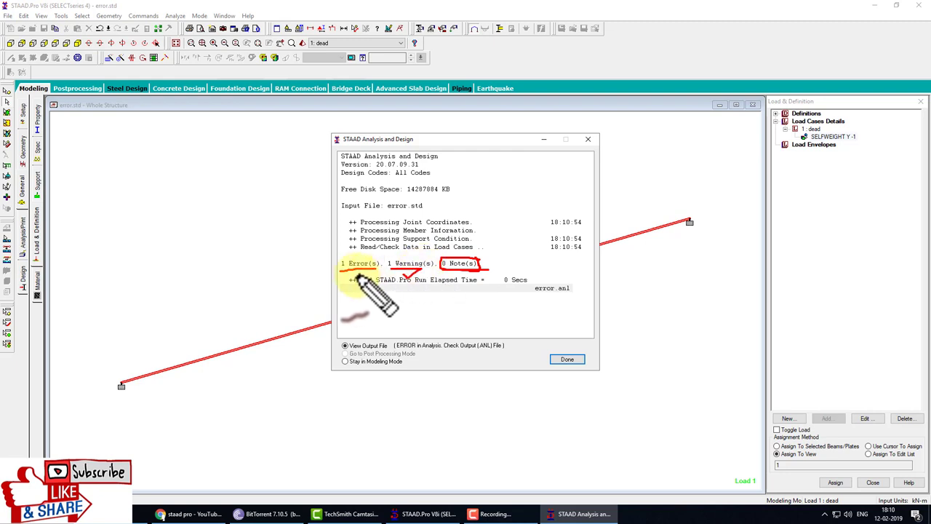
pyautogui.moveTo(350, 348); pyautogui.dragTo(397, 346)
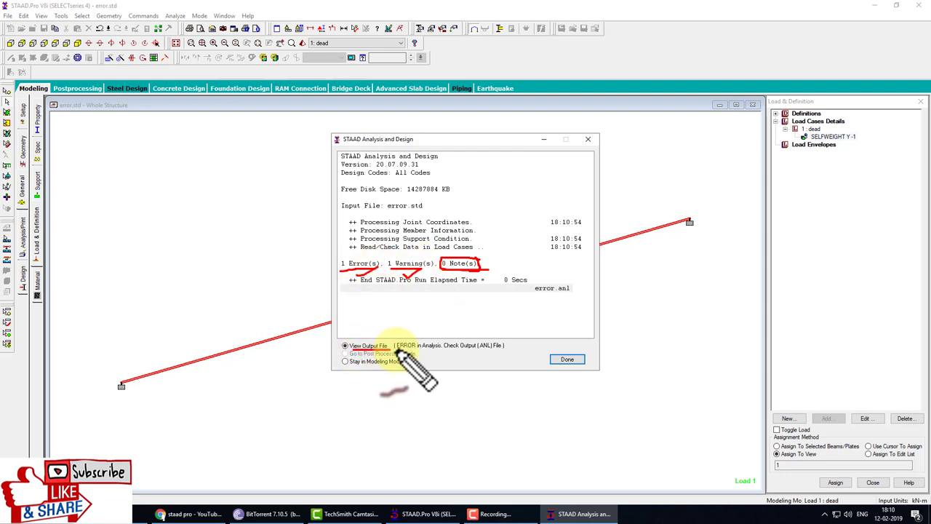
pyautogui.click(567, 359)
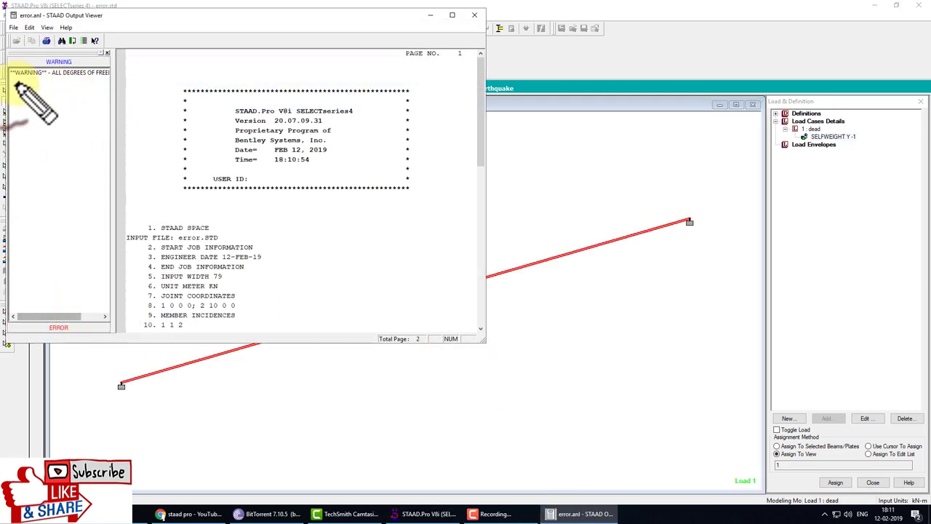
# Step: Jump to the ALL DEGREES OF FREEDOM FIXED warning in the error.anl report
pyautogui.moveTo(12, 84); pyautogui.dragTo(106, 85)
pyautogui.moveTo(33, 336); pyautogui.dragTo(127, 330)
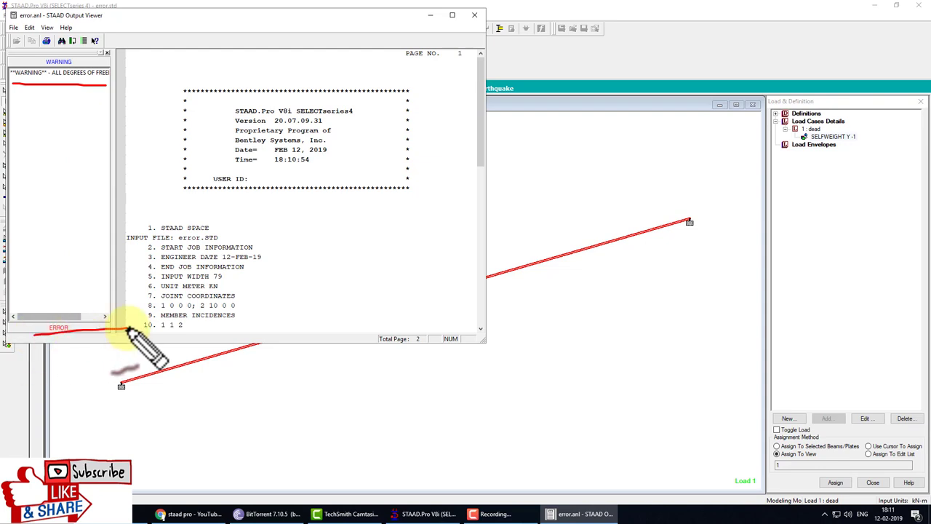
pyautogui.press('Escape')
pyautogui.click(62, 73)
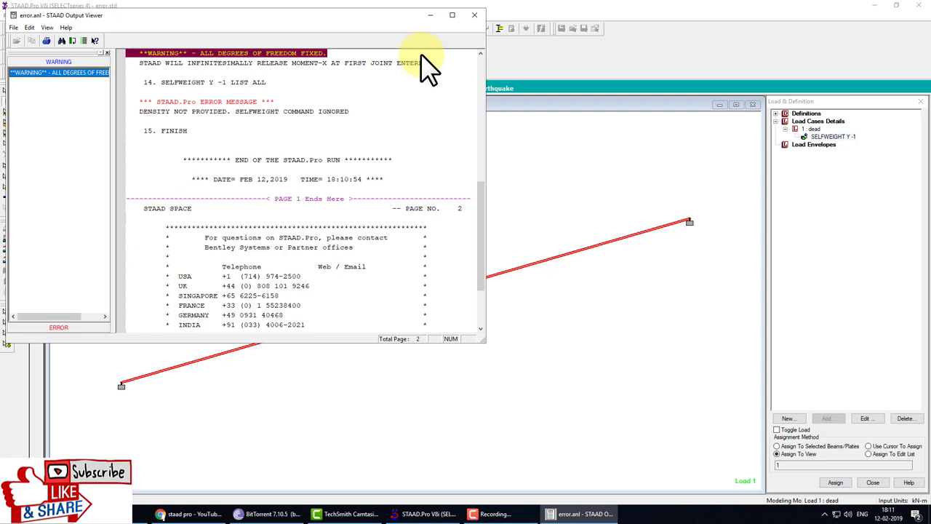
# Step: Jump to the DENSITY NOT PROVIDED error in the report's error list
pyautogui.click(58, 328)
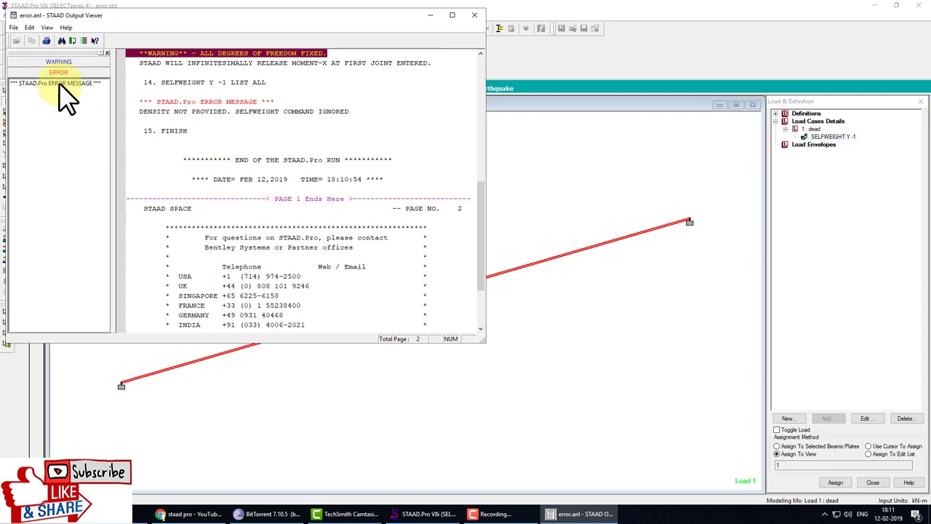
pyautogui.click(58, 84)
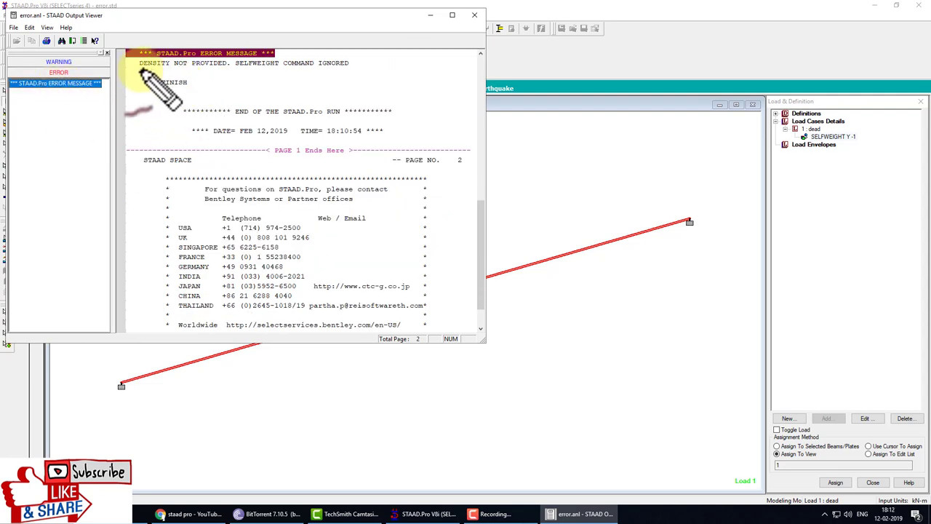
pyautogui.moveTo(138, 69); pyautogui.dragTo(295, 69)
pyautogui.moveTo(230, 56); pyautogui.dragTo(230, 70)
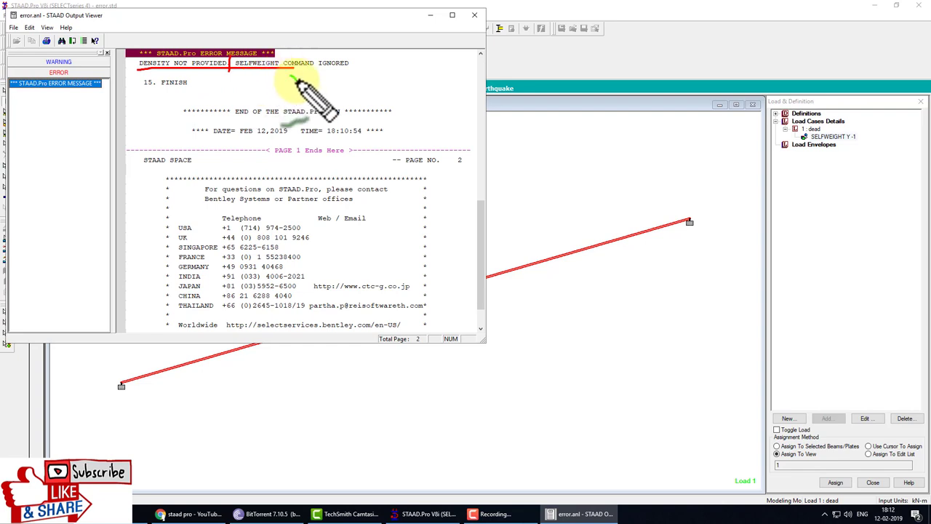
pyautogui.moveTo(291, 79); pyautogui.dragTo(333, 61)
pyautogui.moveTo(191, 85); pyautogui.dragTo(196, 78)
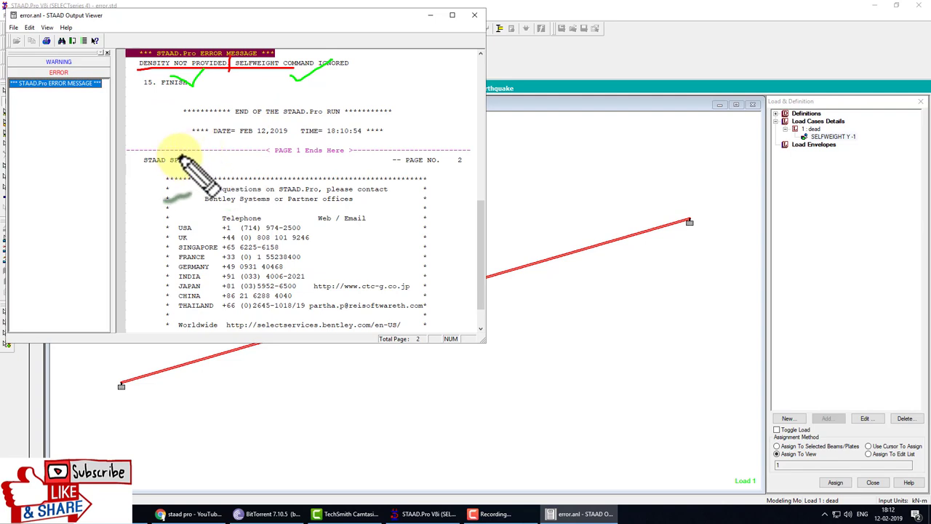
# Step: Review the selfweight-ignored error message and close the Output Viewer
pyautogui.moveTo(222, 130); pyautogui.dragTo(211, 161)
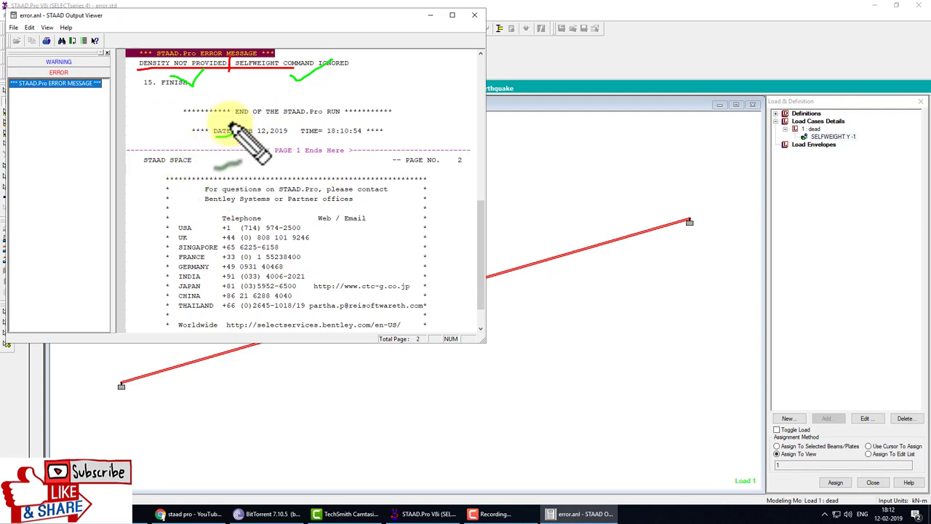
pyautogui.moveTo(240, 130)
pyautogui.mouseDown()
pyautogui.moveTo(254, 147)
pyautogui.moveTo(240, 146)
pyautogui.moveTo(295, 125)
pyautogui.mouseUp()
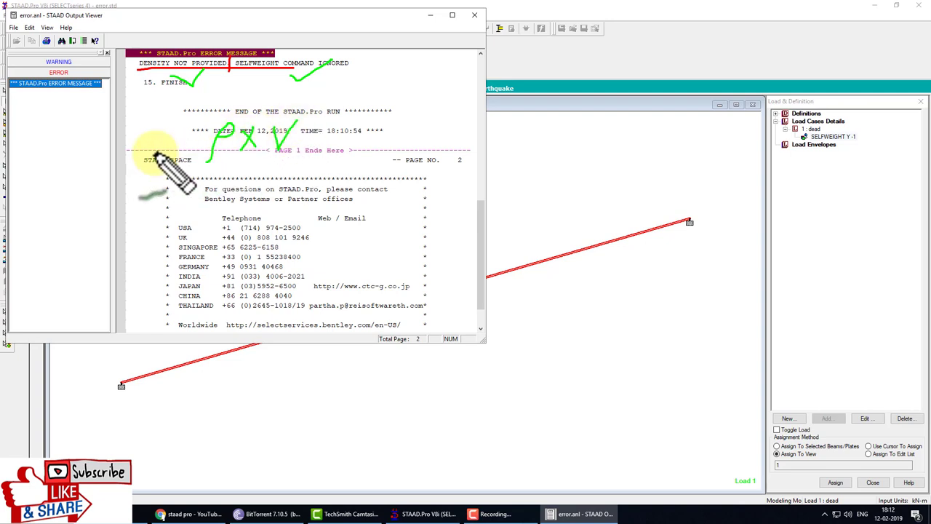
pyautogui.moveTo(132, 132); pyautogui.dragTo(207, 144)
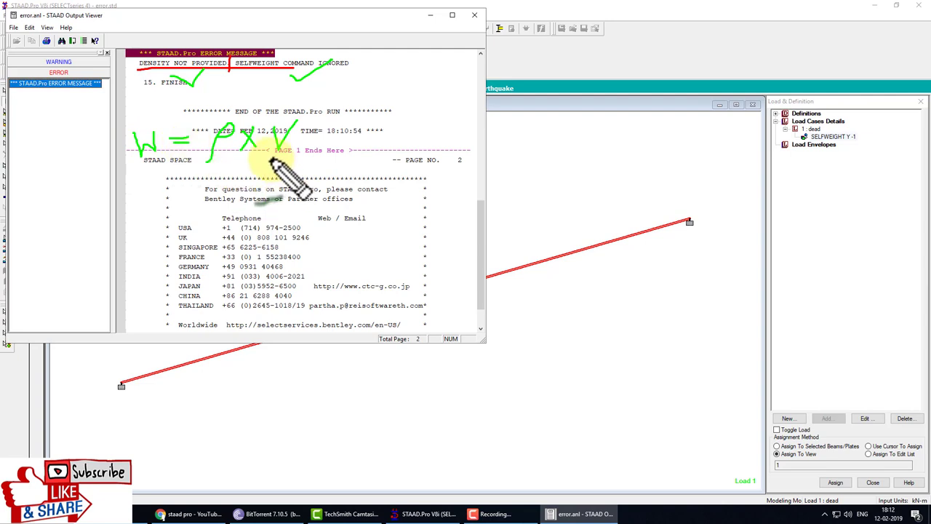
pyautogui.moveTo(275, 152)
pyautogui.mouseDown()
pyautogui.moveTo(313, 120)
pyautogui.moveTo(267, 130)
pyautogui.moveTo(266, 153)
pyautogui.moveTo(314, 115)
pyautogui.moveTo(329, 132)
pyautogui.moveTo(358, 129)
pyautogui.moveTo(359, 112)
pyautogui.moveTo(396, 116)
pyautogui.moveTo(398, 105)
pyautogui.moveTo(403, 115)
pyautogui.mouseUp()
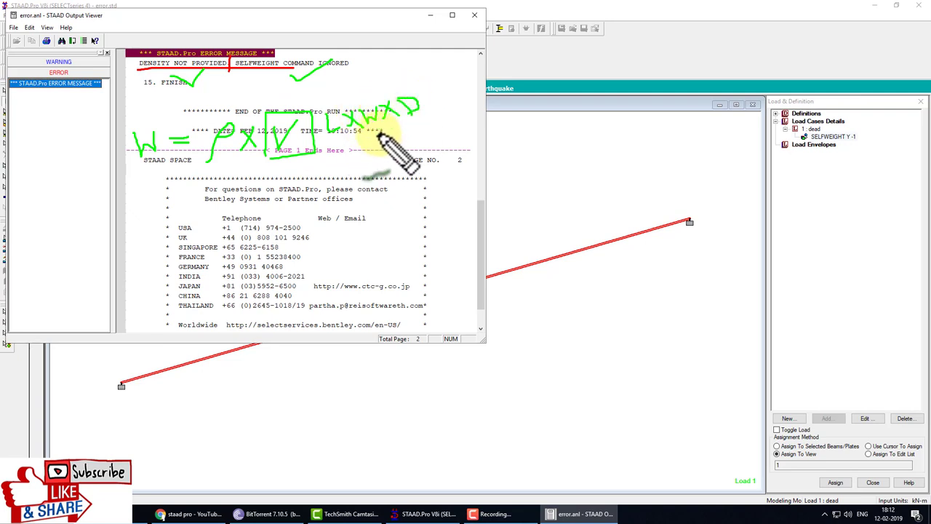
pyautogui.moveTo(222, 176)
pyautogui.mouseDown()
pyautogui.moveTo(227, 194)
pyautogui.moveTo(219, 180)
pyautogui.mouseUp()
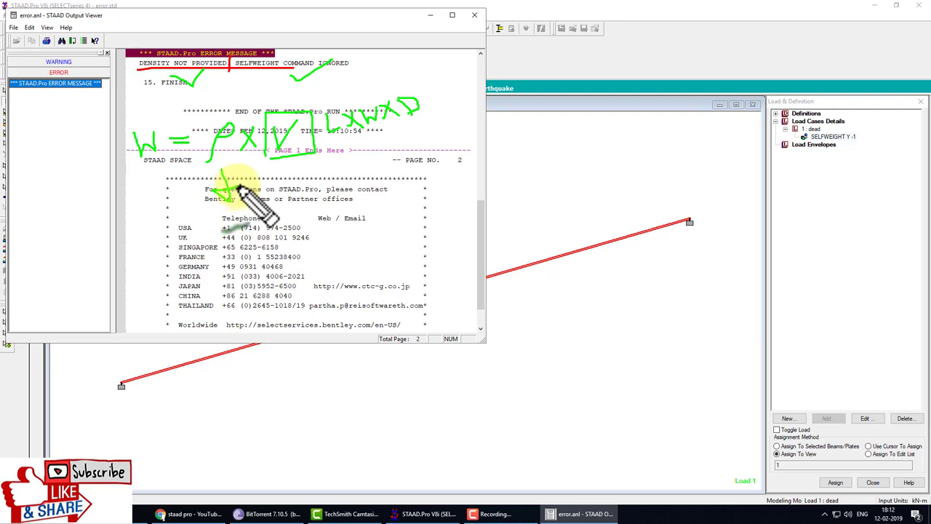
pyautogui.moveTo(212, 269)
pyautogui.mouseDown()
pyautogui.moveTo(231, 240)
pyautogui.moveTo(240, 268)
pyautogui.moveTo(331, 220)
pyautogui.mouseUp()
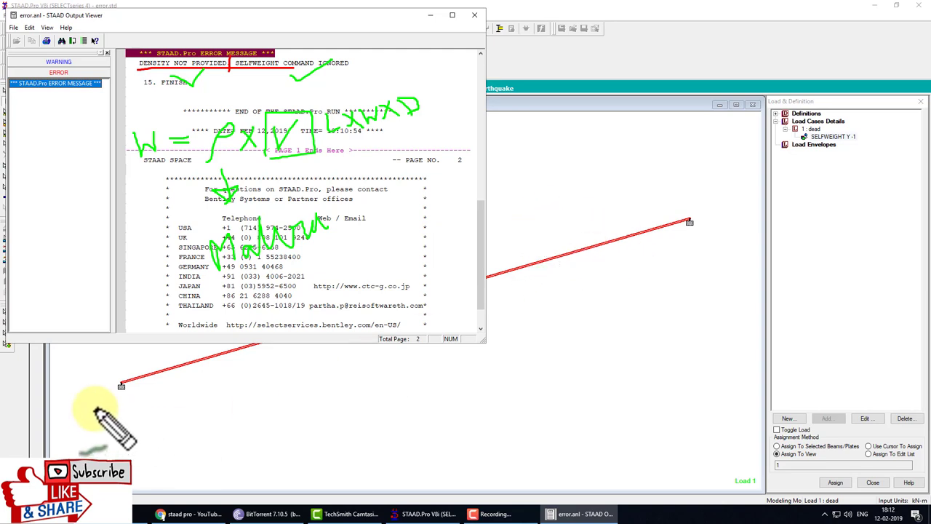
pyautogui.moveTo(135, 399)
pyautogui.mouseDown()
pyautogui.moveTo(136, 421)
pyautogui.moveTo(736, 285)
pyautogui.moveTo(747, 334)
pyautogui.mouseUp()
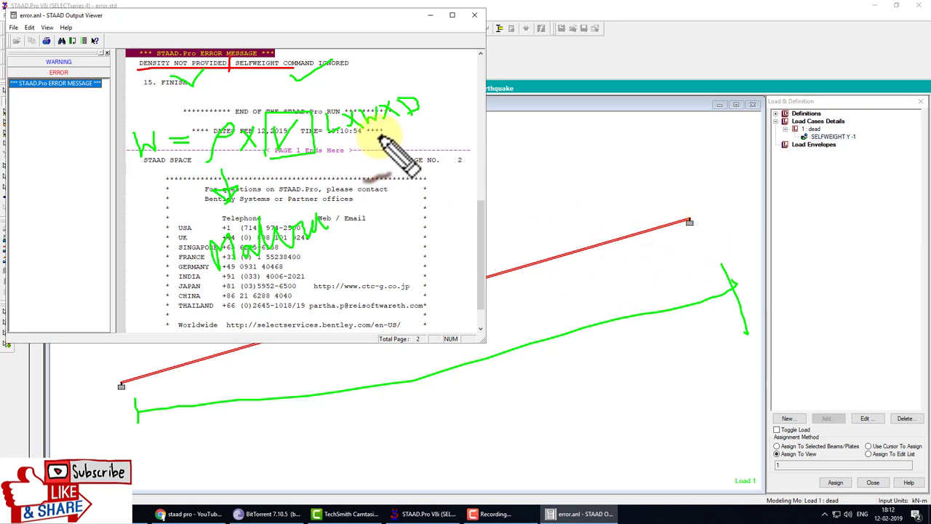
pyautogui.moveTo(378, 136); pyautogui.dragTo(365, 132)
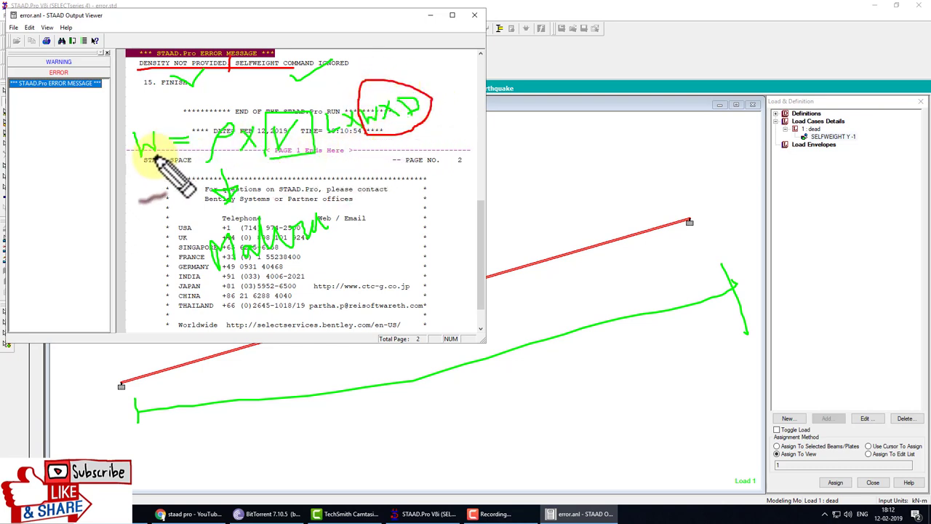
pyautogui.press('Escape')
# Step: Define a 0.3 × 0.4 m rectangular section with CONCRETE material
pyautogui.click(474, 15)
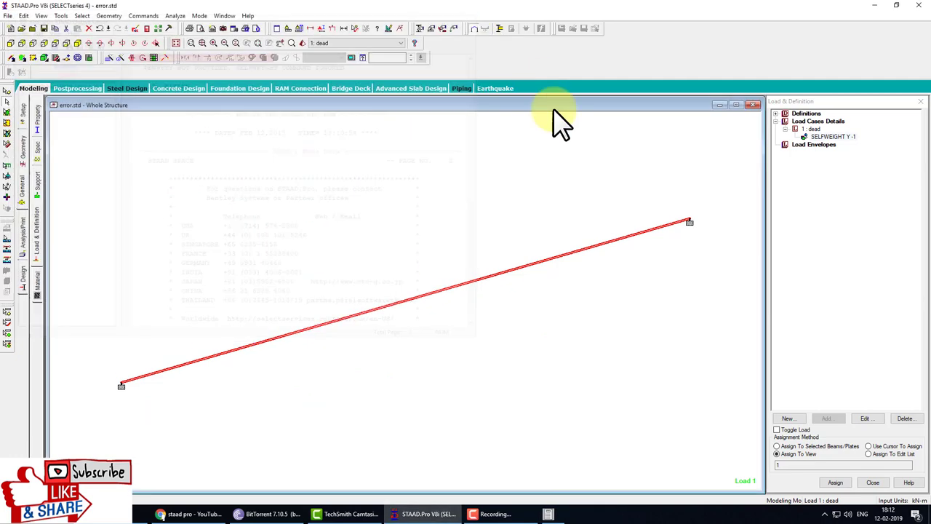
pyautogui.click(36, 125)
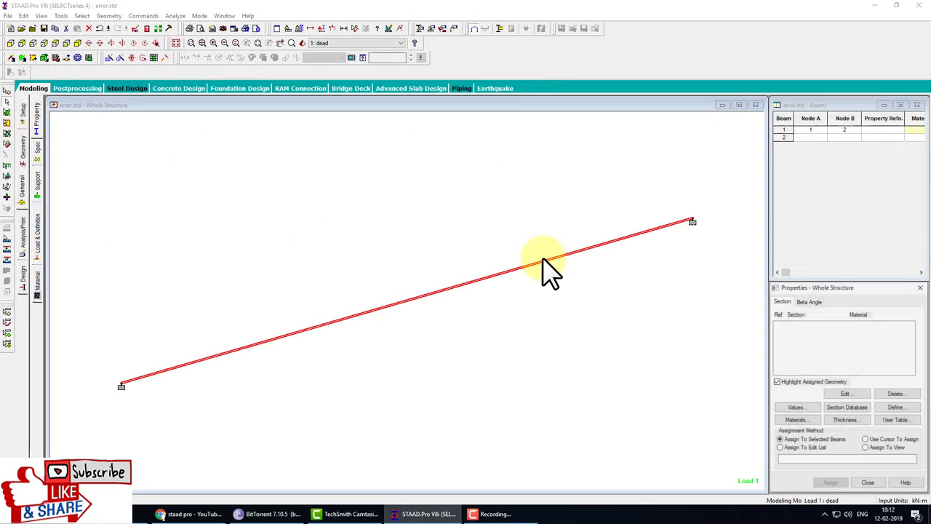
pyautogui.click(895, 407)
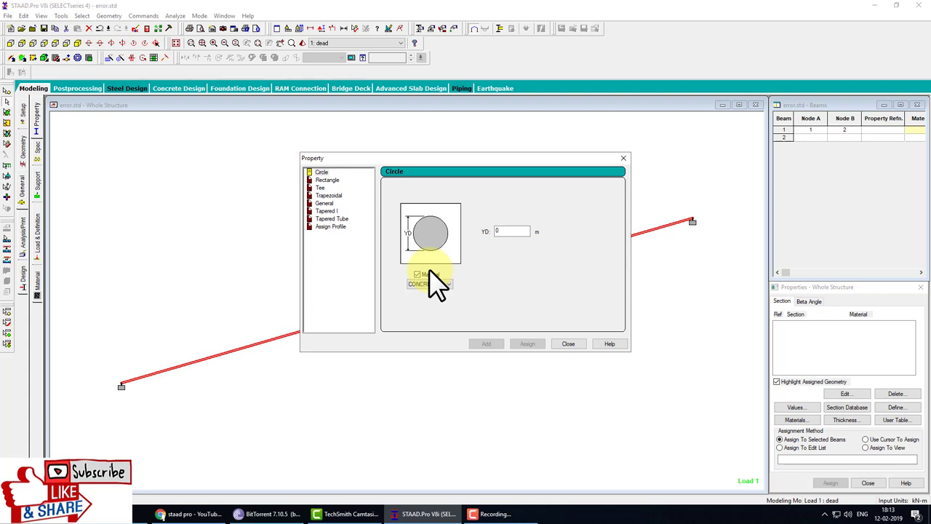
pyautogui.click(328, 179)
pyautogui.write('0.3')
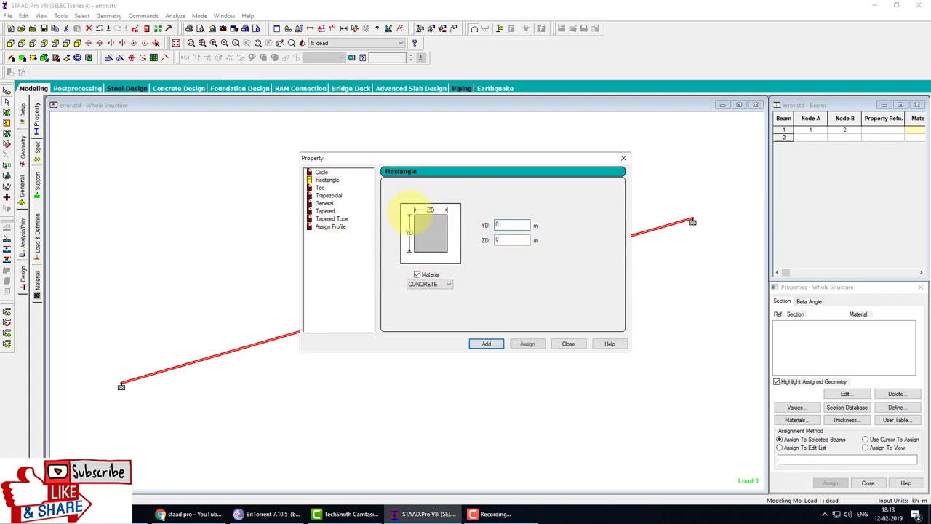
pyautogui.click(511, 240)
pyautogui.write('.4')
pyautogui.click(440, 286)
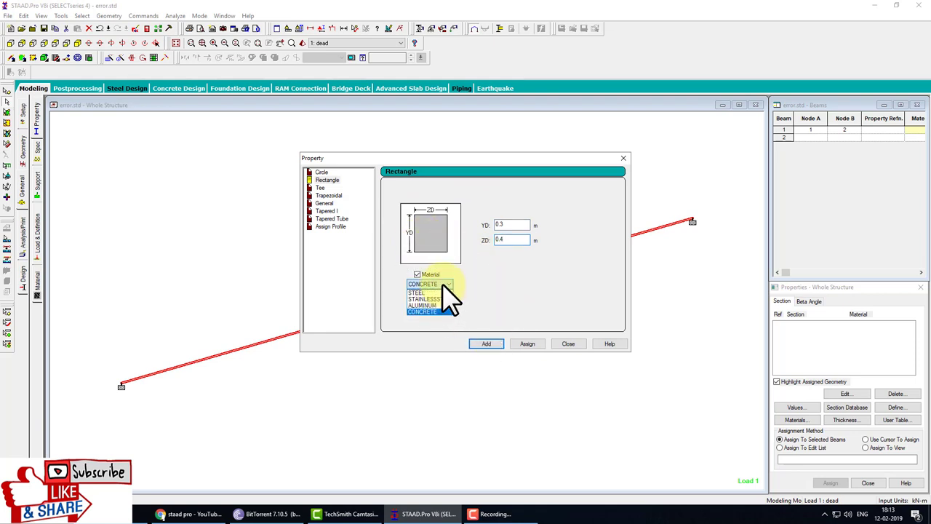
pyautogui.click(497, 345)
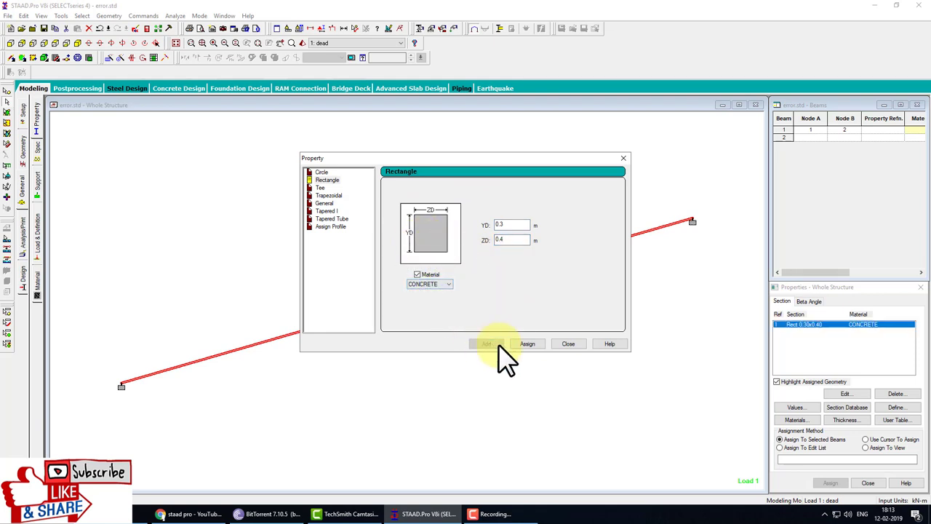
pyautogui.click(565, 344)
# Step: Assign the new R1 concrete section to the selected beam
pyautogui.click(830, 482)
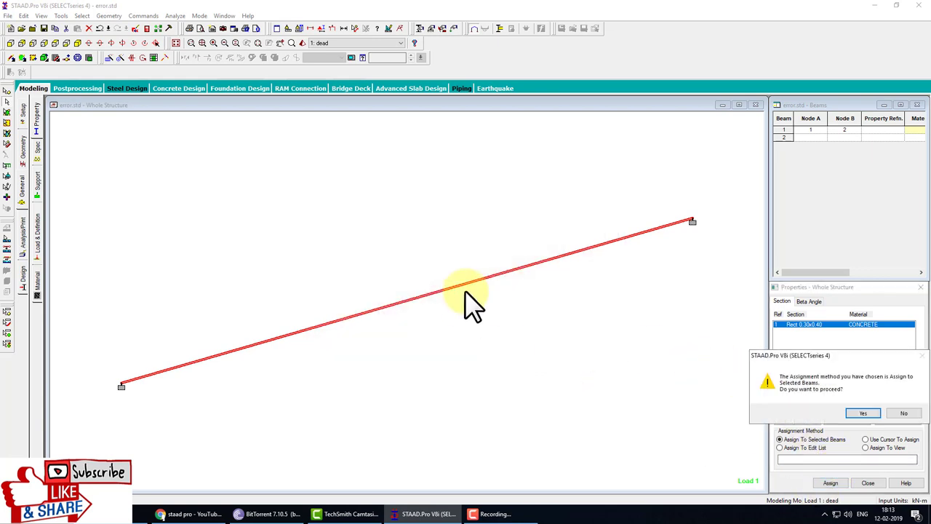
pyautogui.click(873, 413)
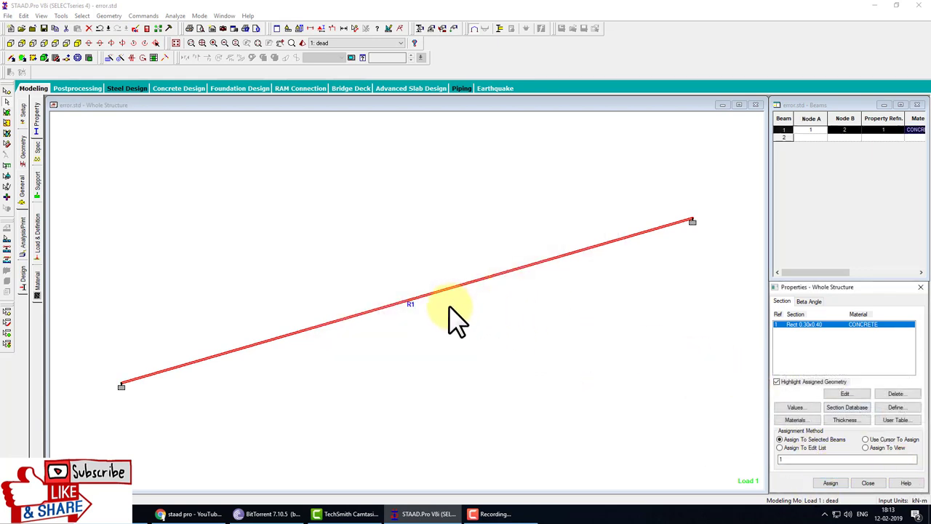
pyautogui.click(175, 15)
pyautogui.click(196, 27)
# Step: Save and rerun the analysis, then jump to the FINISH command in load data error
pyautogui.click(408, 269)
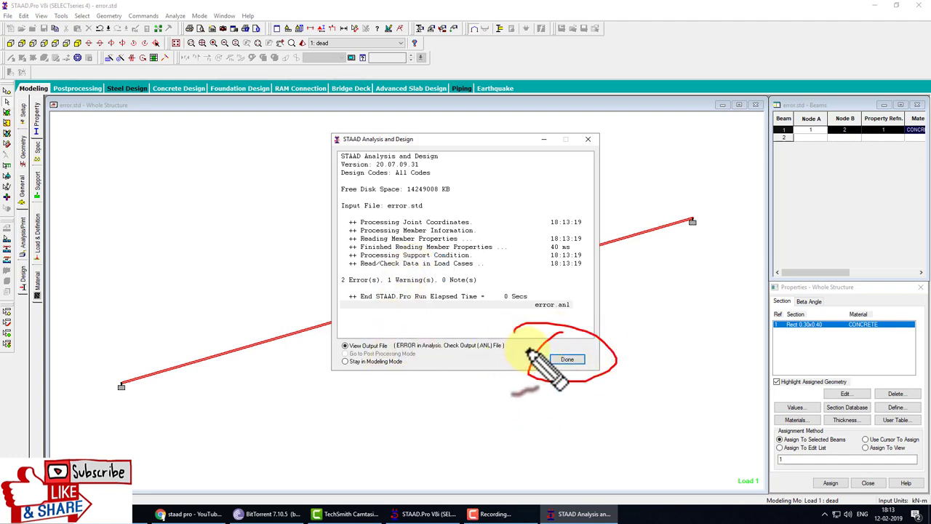
pyautogui.click(570, 366)
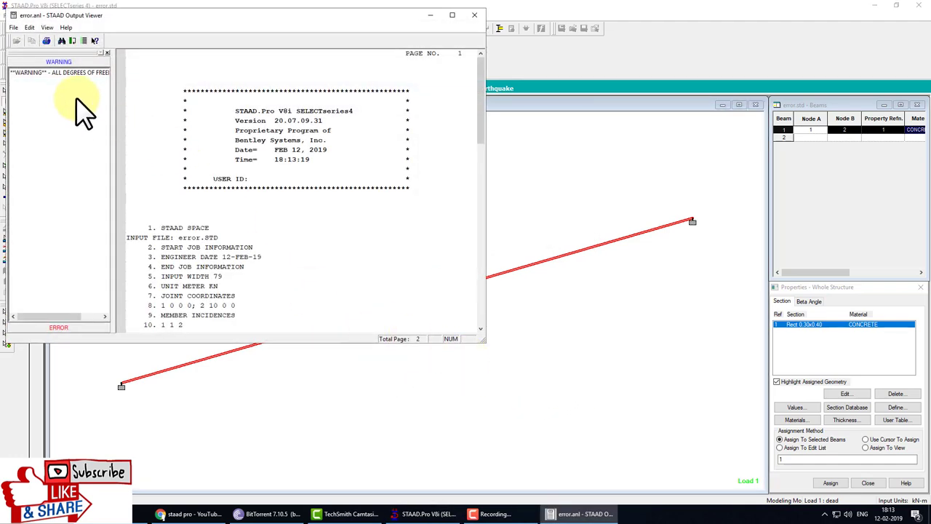
pyautogui.click(63, 75)
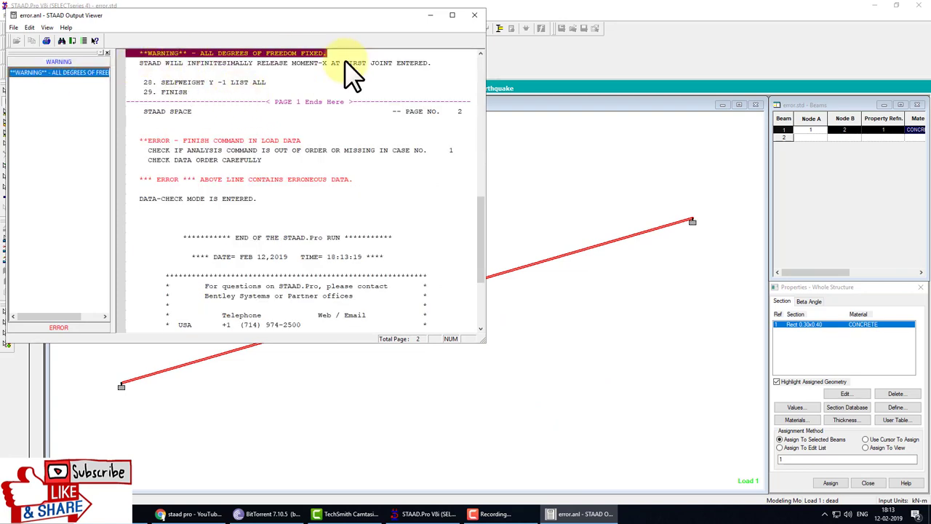
pyautogui.click(86, 327)
pyautogui.click(58, 113)
pyautogui.click(63, 83)
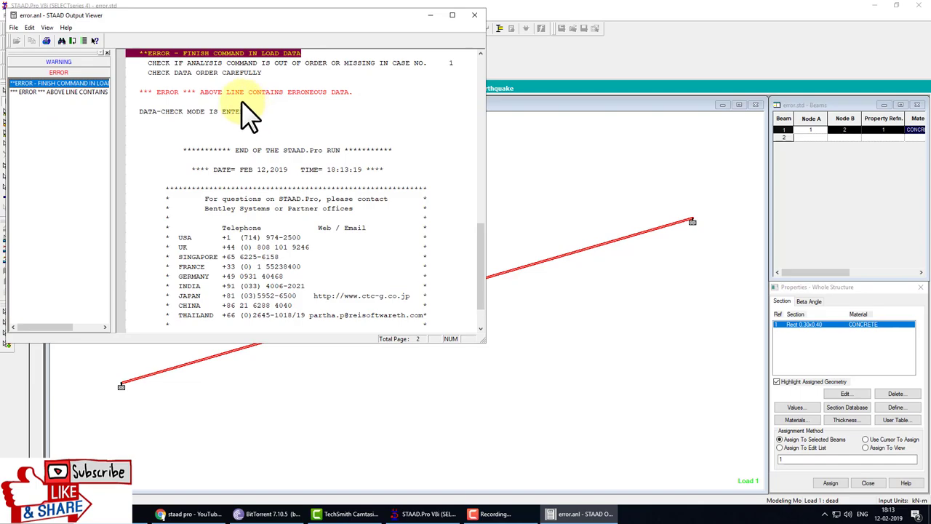
# Step: Bring the error report back from the desktop and close the Output Viewer
pyautogui.press('super+d')
pyautogui.click(426, 510)
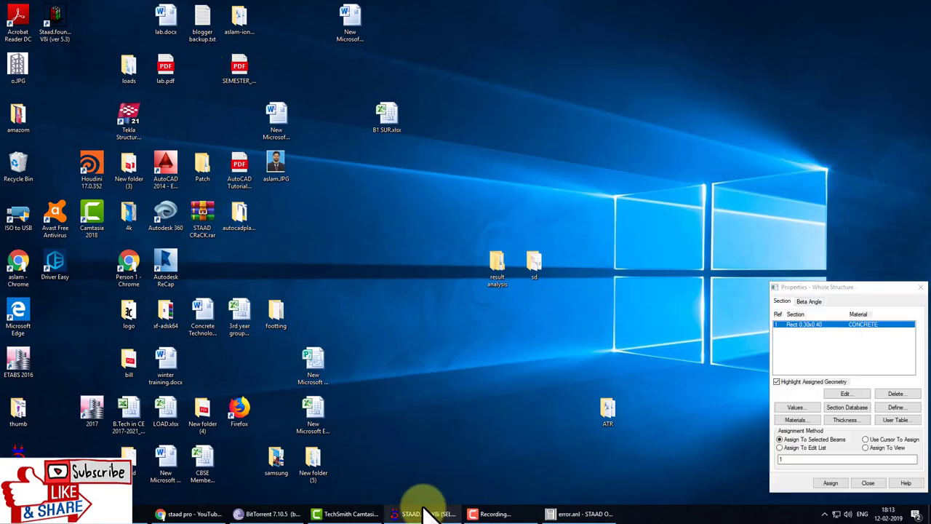
pyautogui.click(581, 513)
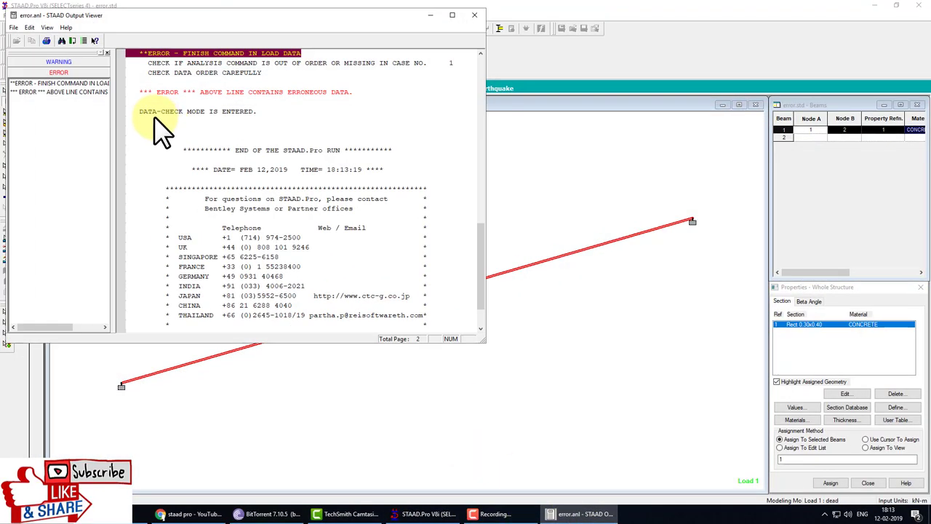
pyautogui.moveTo(140, 63); pyautogui.dragTo(311, 63)
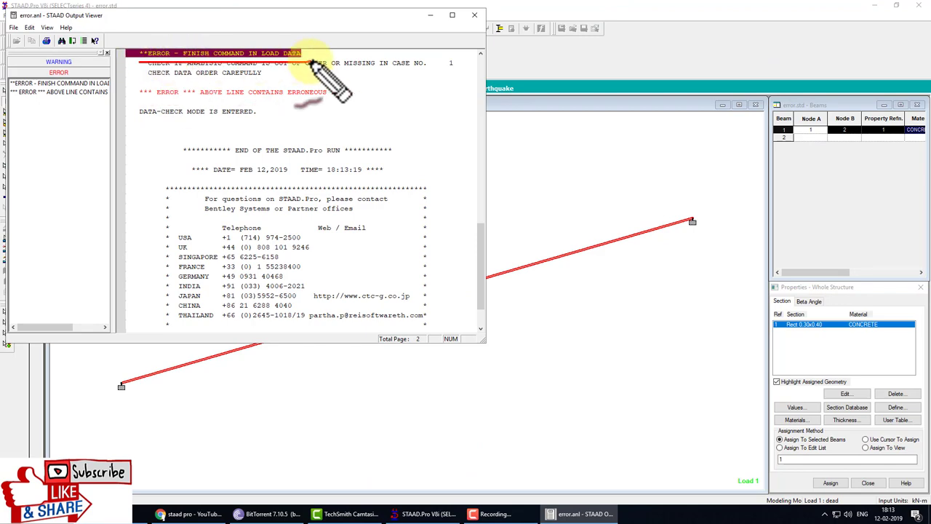
pyautogui.click(474, 14)
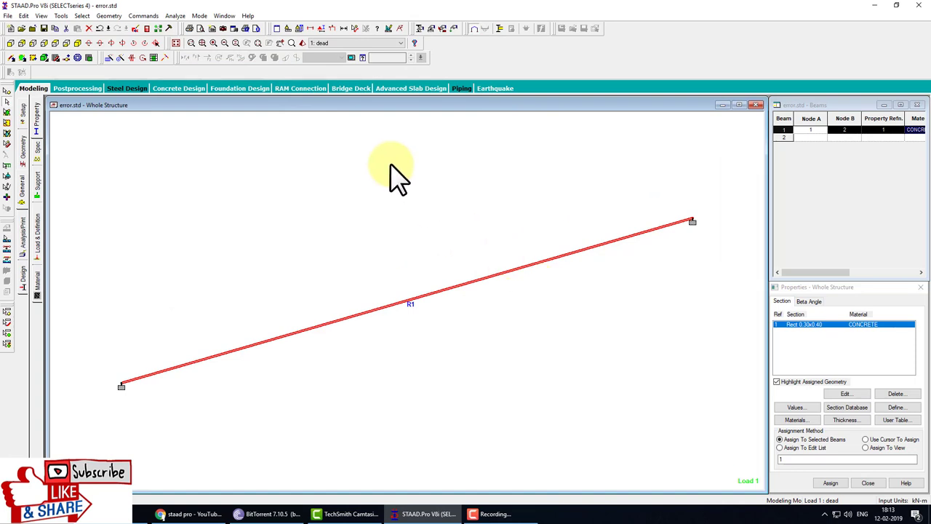
# Step: Open Analysis/Print Commands and review the Perform Analysis print options, currently No Print
pyautogui.click(22, 239)
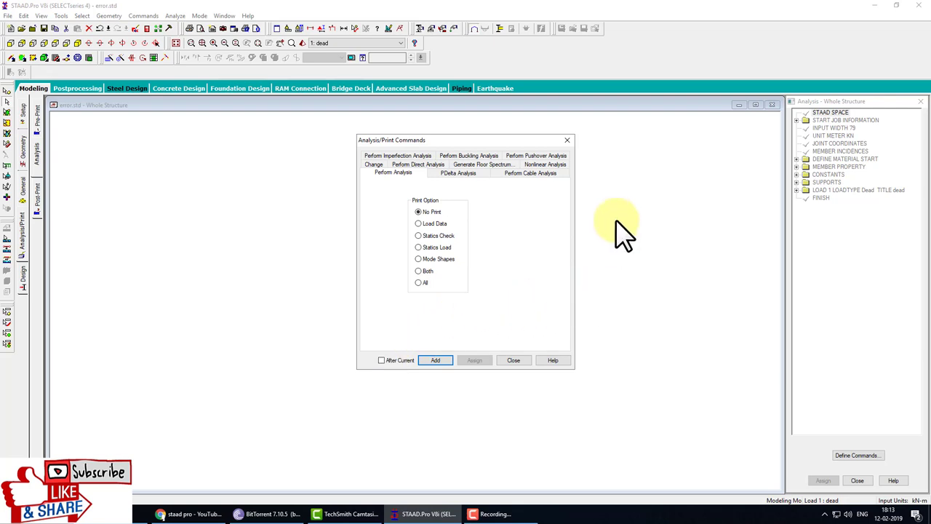
pyautogui.moveTo(369, 179); pyautogui.dragTo(418, 179)
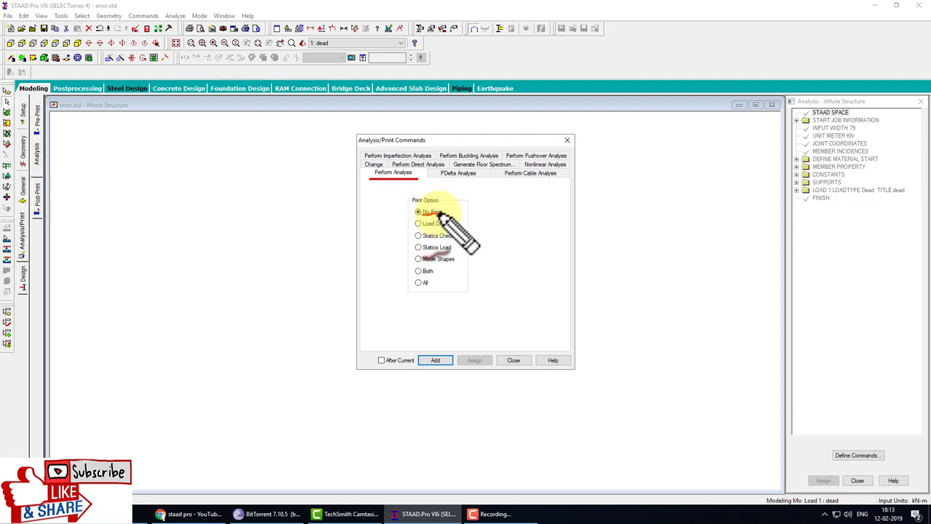
pyautogui.moveTo(422, 214); pyautogui.dragTo(489, 193)
pyautogui.moveTo(437, 337); pyautogui.dragTo(445, 340)
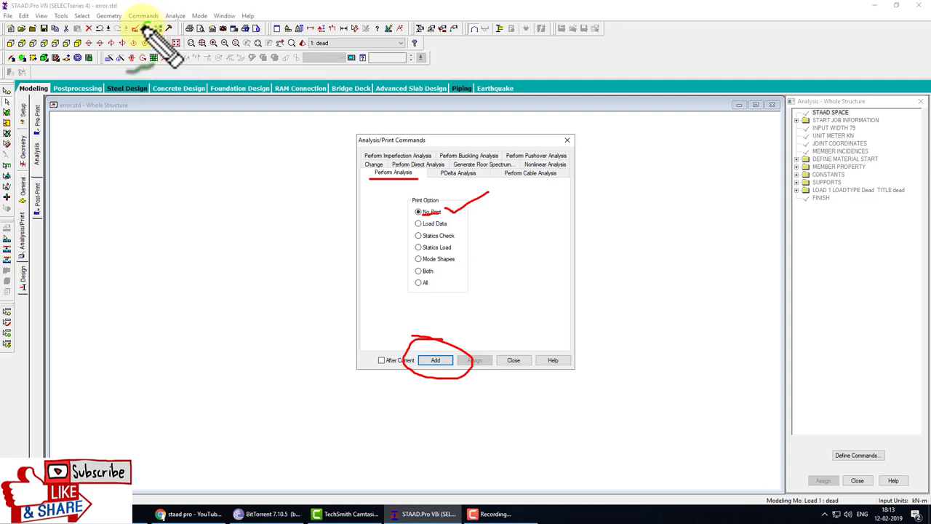
pyautogui.moveTo(153, 28)
pyautogui.mouseDown()
pyautogui.moveTo(289, 208)
pyautogui.moveTo(405, 207)
pyautogui.moveTo(378, 223)
pyautogui.mouseUp()
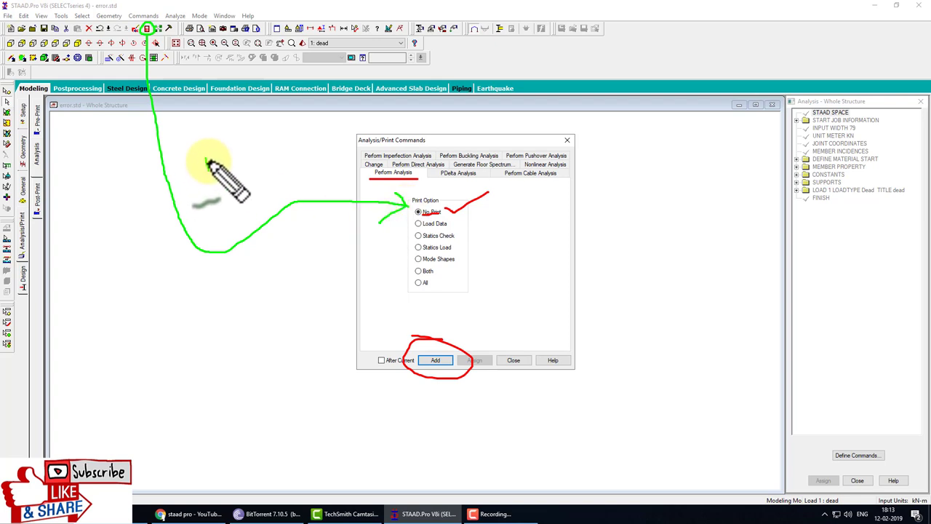
pyautogui.moveTo(207, 171)
pyautogui.mouseDown()
pyautogui.moveTo(221, 151)
pyautogui.moveTo(285, 157)
pyautogui.moveTo(296, 136)
pyautogui.moveTo(306, 150)
pyautogui.moveTo(300, 130)
pyautogui.mouseUp()
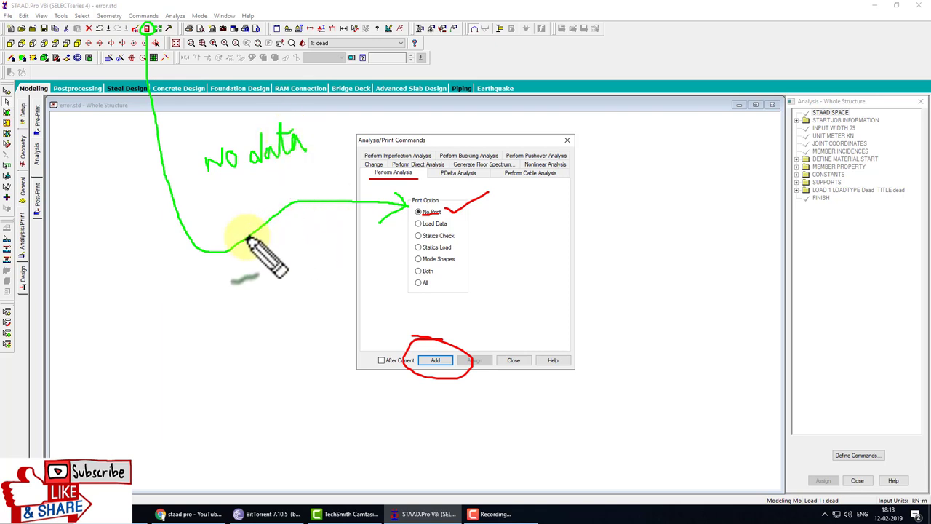
pyautogui.moveTo(248, 238); pyautogui.dragTo(411, 228)
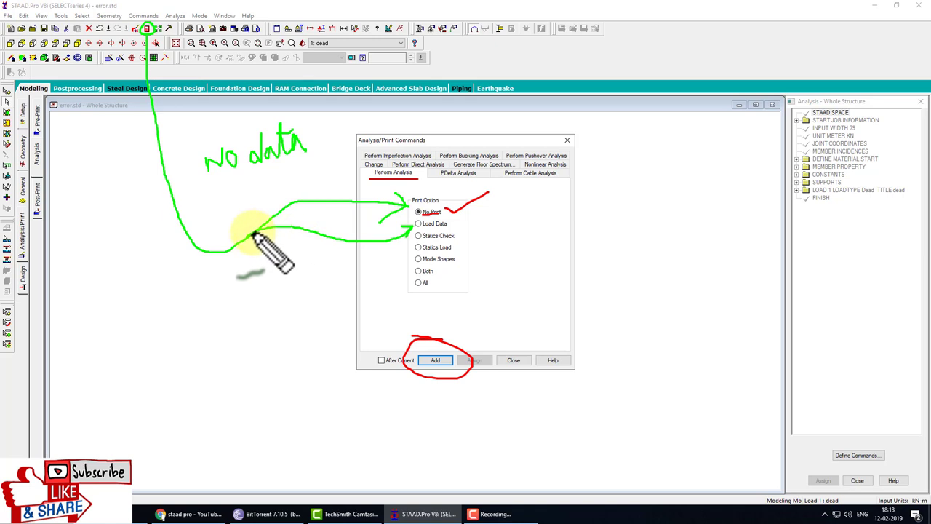
pyautogui.moveTo(253, 234)
pyautogui.mouseDown()
pyautogui.moveTo(322, 285)
pyautogui.moveTo(407, 237)
pyautogui.mouseUp()
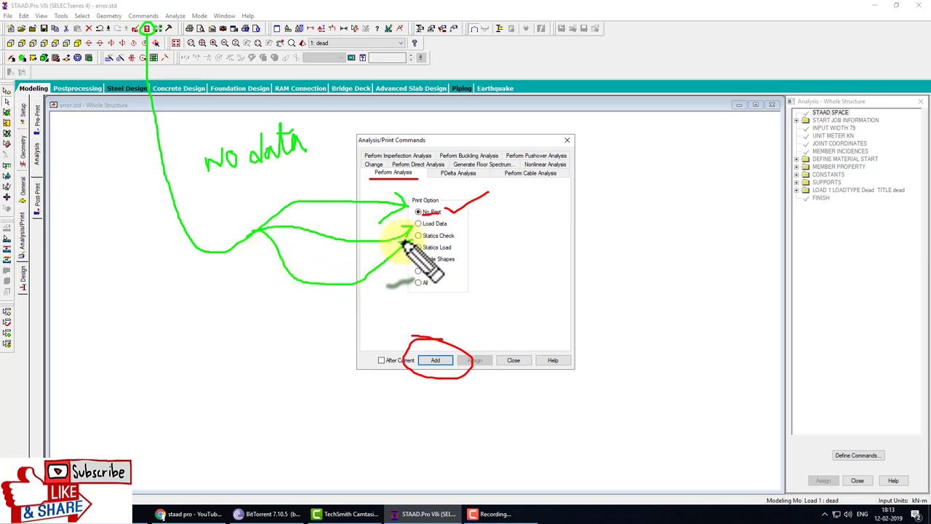
pyautogui.moveTo(254, 232)
pyautogui.mouseDown()
pyautogui.moveTo(280, 301)
pyautogui.moveTo(367, 280)
pyautogui.moveTo(408, 243)
pyautogui.mouseUp()
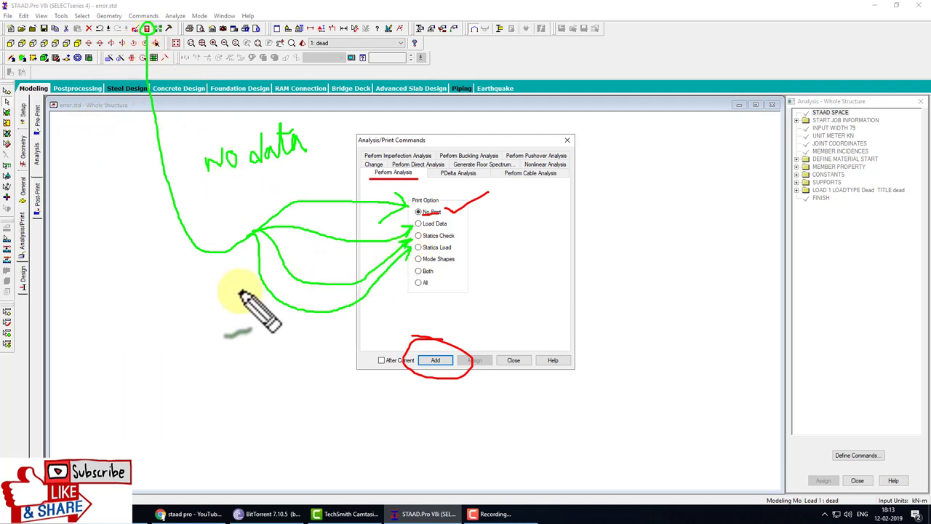
pyautogui.moveTo(223, 256)
pyautogui.mouseDown()
pyautogui.moveTo(242, 291)
pyautogui.moveTo(338, 357)
pyautogui.moveTo(465, 304)
pyautogui.moveTo(491, 260)
pyautogui.moveTo(463, 261)
pyautogui.moveTo(473, 265)
pyautogui.mouseUp()
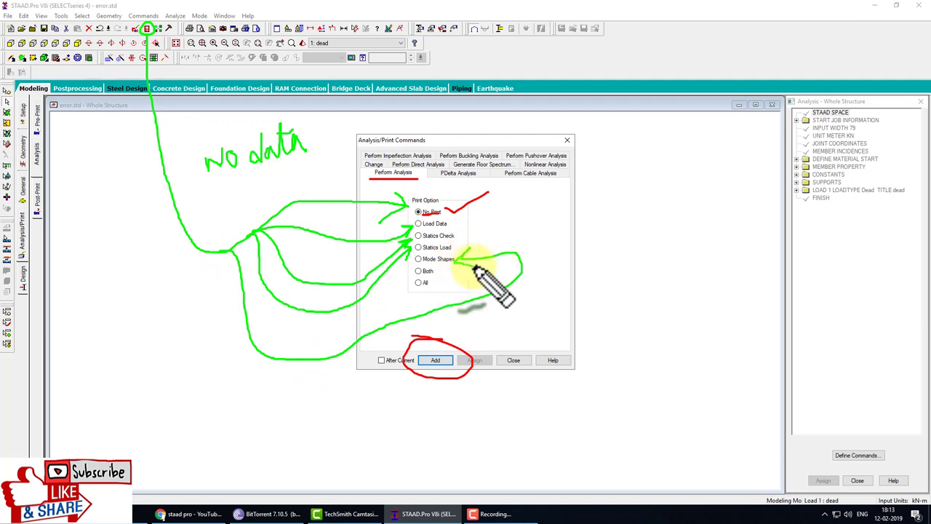
pyautogui.moveTo(208, 258)
pyautogui.mouseDown()
pyautogui.moveTo(218, 356)
pyautogui.moveTo(461, 409)
pyautogui.moveTo(471, 297)
pyautogui.moveTo(440, 278)
pyautogui.mouseUp()
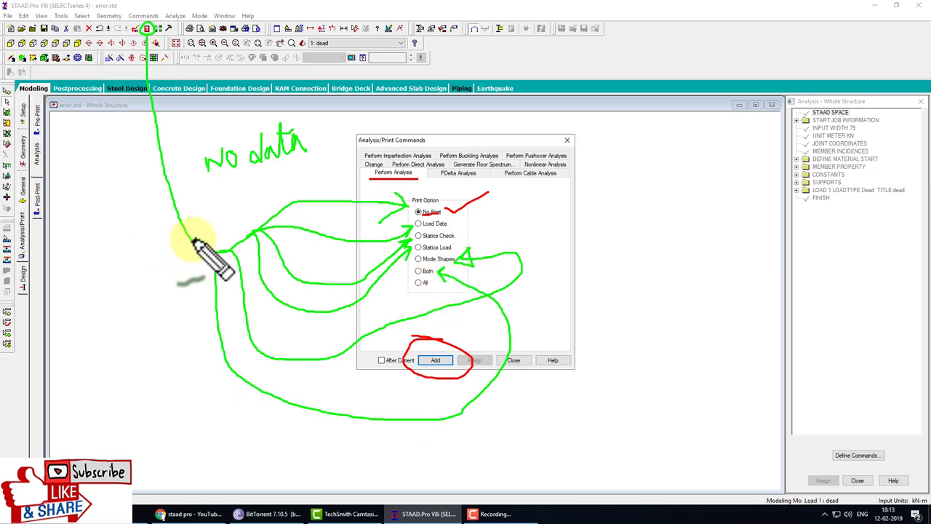
pyautogui.moveTo(191, 240)
pyautogui.mouseDown()
pyautogui.moveTo(187, 307)
pyautogui.moveTo(291, 446)
pyautogui.moveTo(557, 394)
pyautogui.moveTo(482, 306)
pyautogui.moveTo(427, 290)
pyautogui.mouseUp()
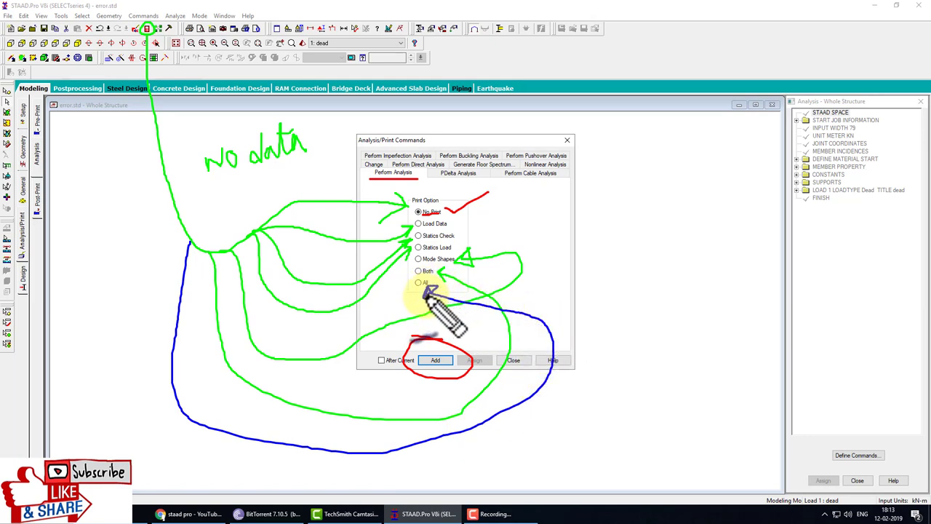
# Step: Add a Perform Analysis command with the All print option
pyautogui.press('Escape')
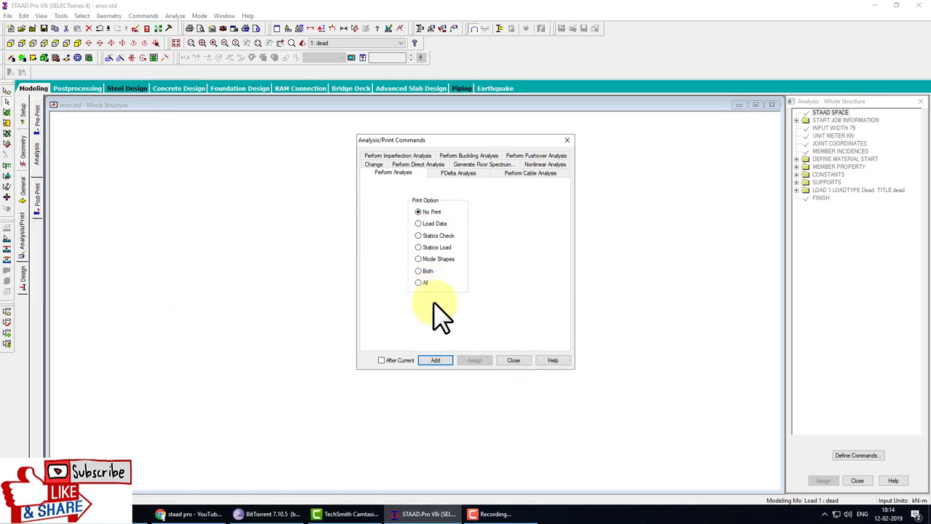
pyautogui.click(419, 282)
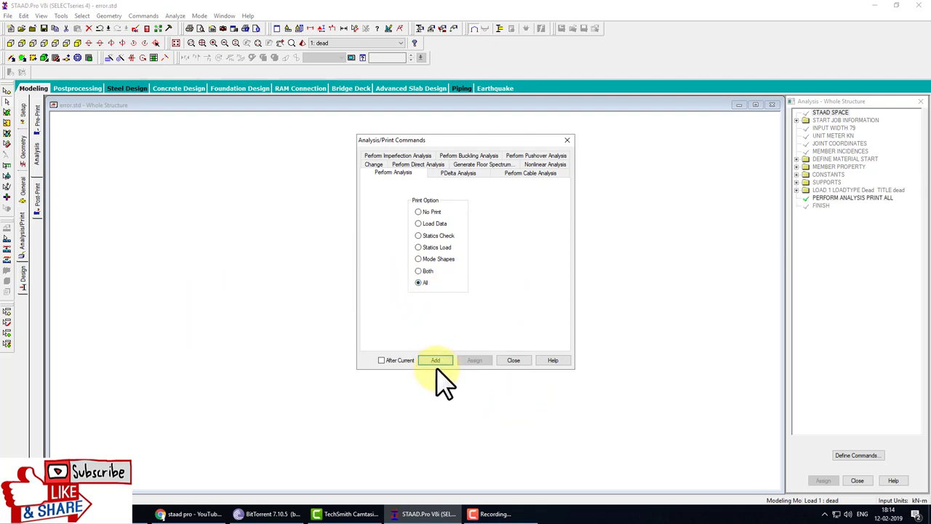
pyautogui.click(514, 360)
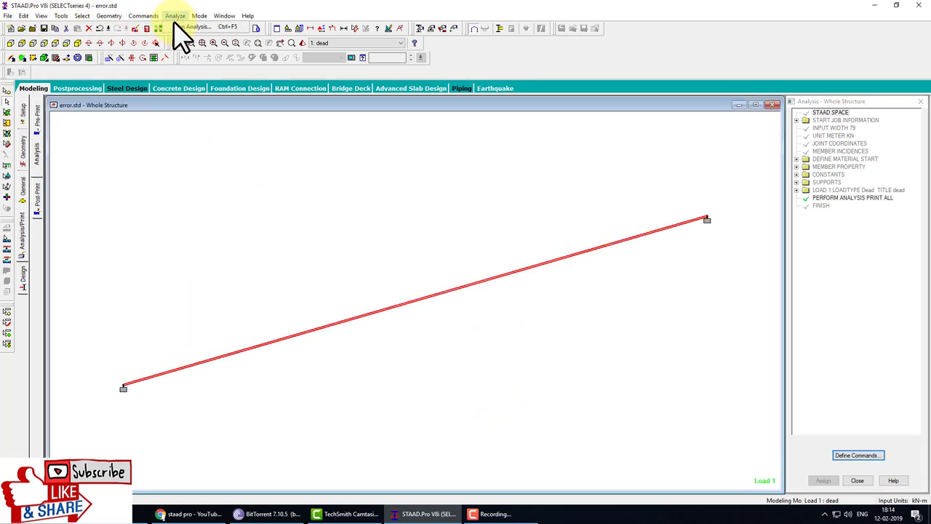
# Step: Rerun the analysis to 0 errors and 1 warning, then show the Bending Z diagram
pyautogui.click(232, 29)
pyautogui.click(391, 267)
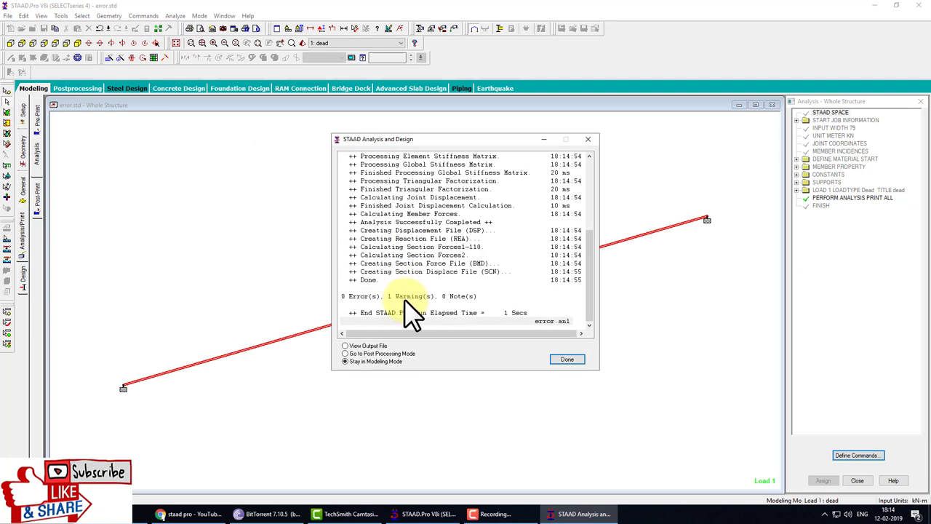
pyautogui.moveTo(449, 307); pyautogui.dragTo(486, 306)
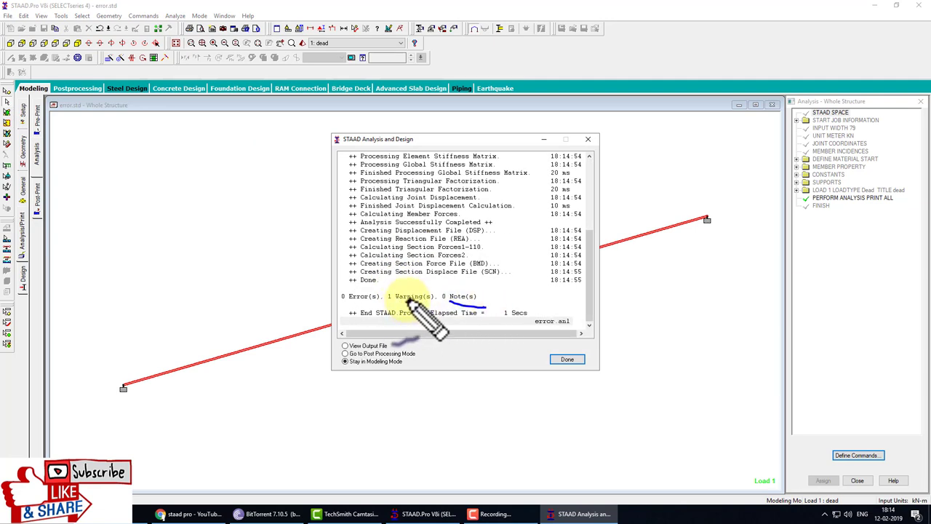
pyautogui.moveTo(384, 306)
pyautogui.mouseDown()
pyautogui.moveTo(434, 306)
pyautogui.moveTo(384, 303)
pyautogui.mouseUp()
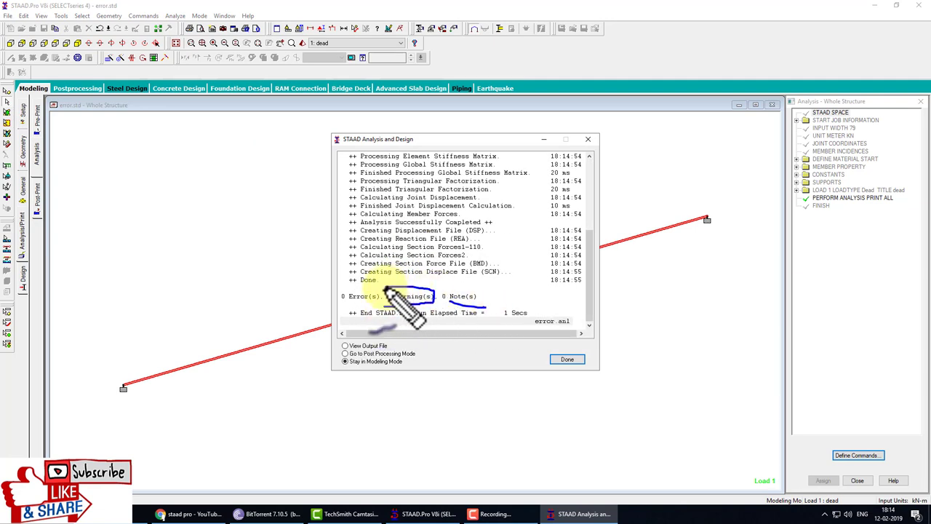
pyautogui.click(568, 359)
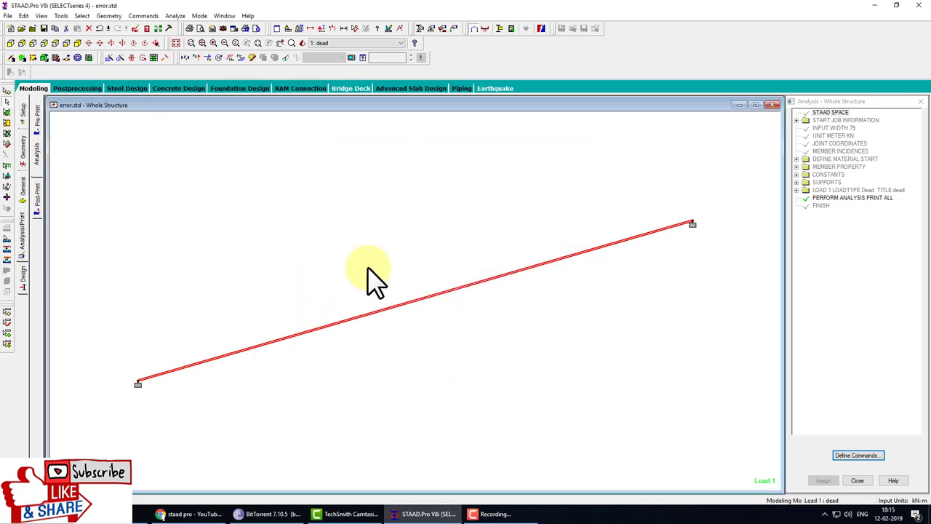
pyautogui.click(240, 57)
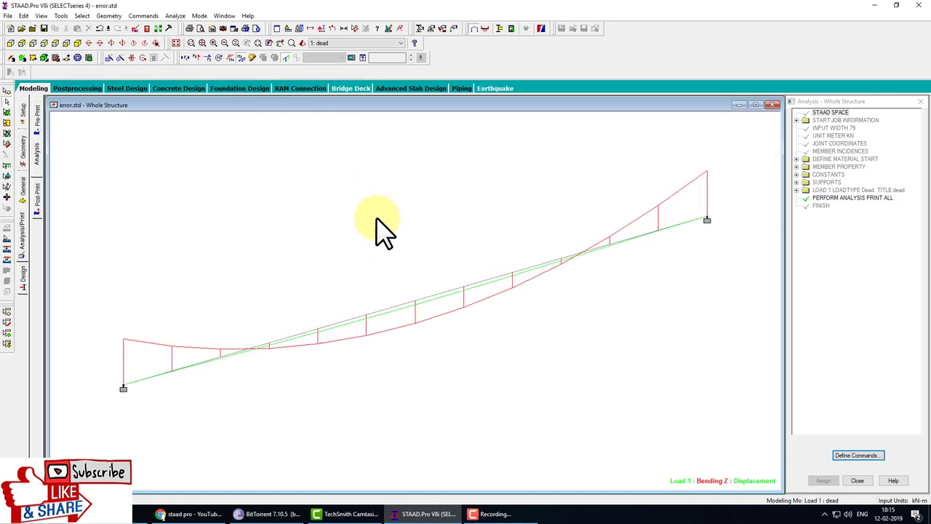
# Step: Delete the old beam member and remove its leftover orphan nodes
pyautogui.click(285, 254)
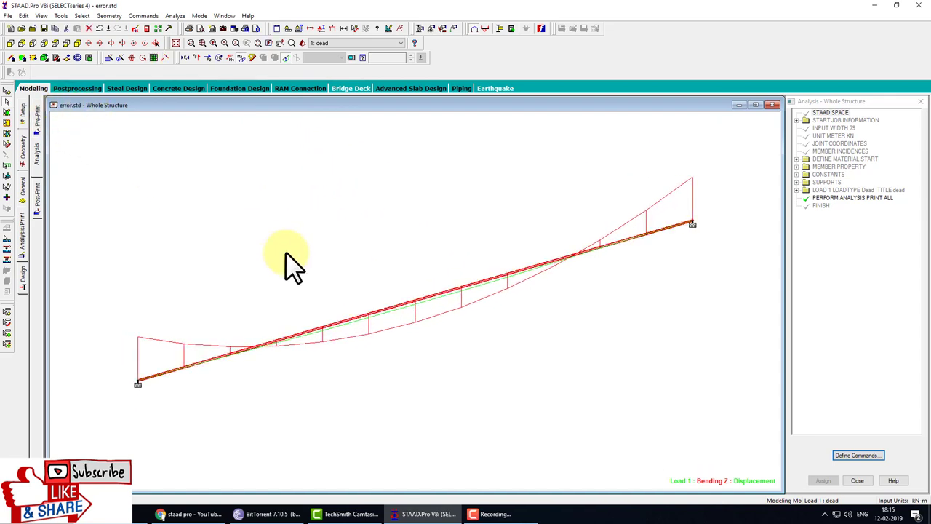
pyautogui.press('Delete')
pyautogui.press('Return')
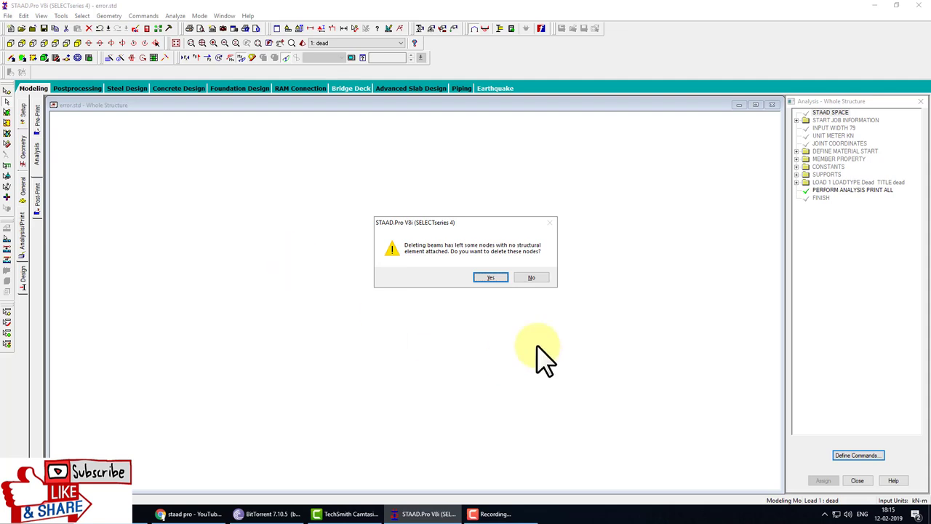
pyautogui.click(496, 278)
# Step: Draw a new single beam from the grid origin to the far X grid point
pyautogui.click(57, 60)
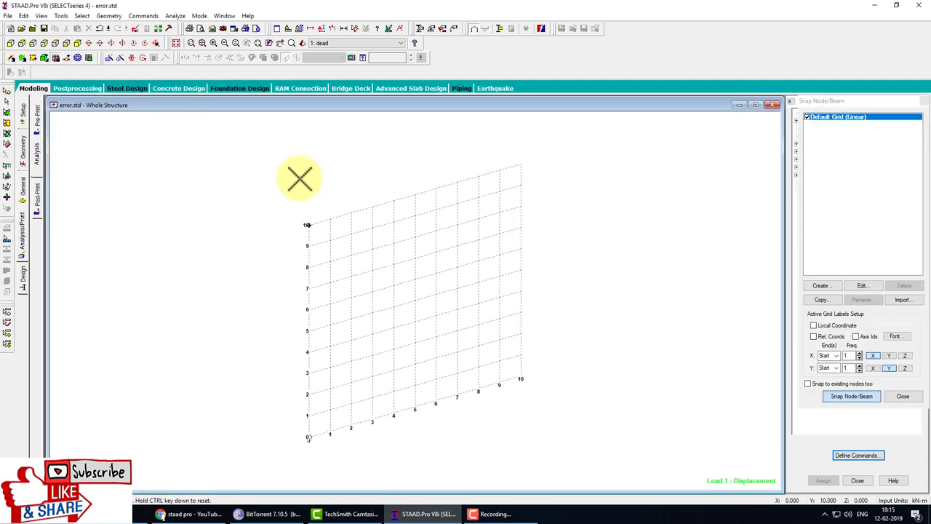
pyautogui.click(512, 381)
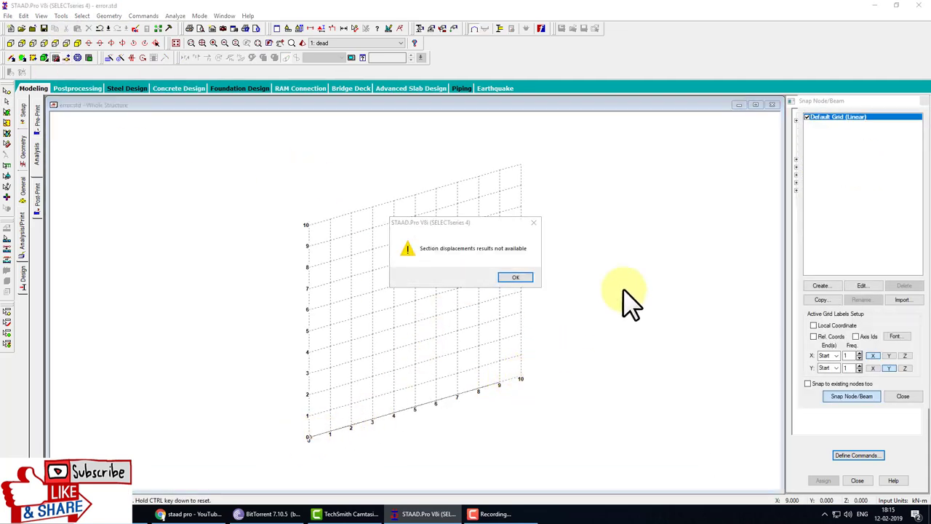
pyautogui.click(521, 275)
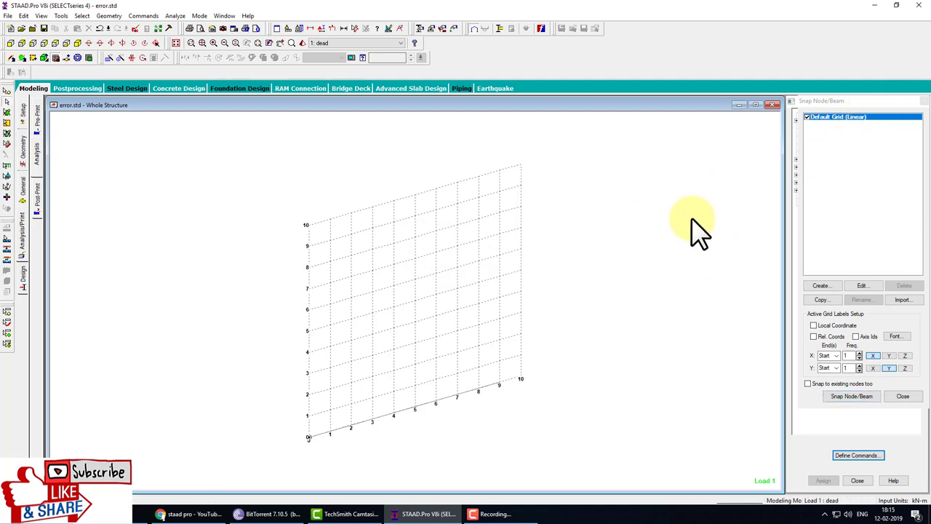
pyautogui.click(921, 101)
pyautogui.click(463, 280)
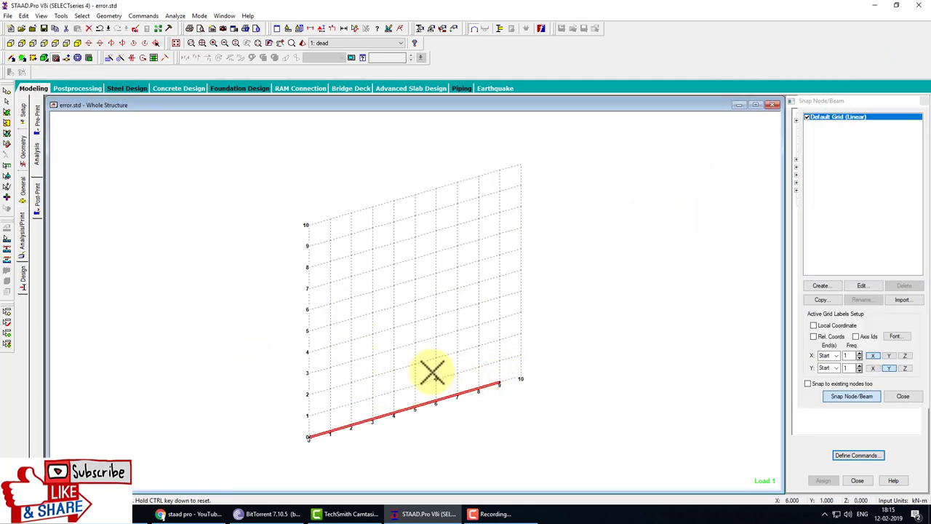
# Step: Translationally repeat the beam 10 m along global Z to form a square outline
pyautogui.click(922, 101)
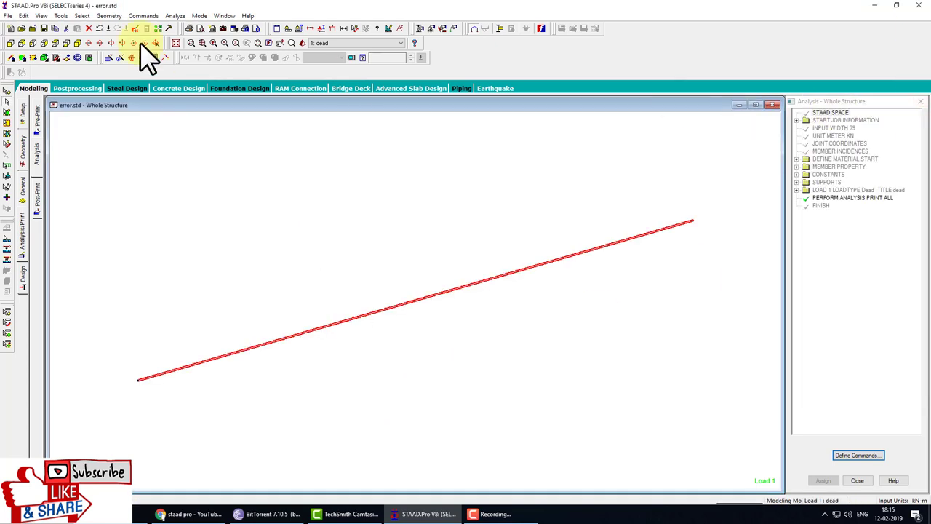
pyautogui.click(111, 58)
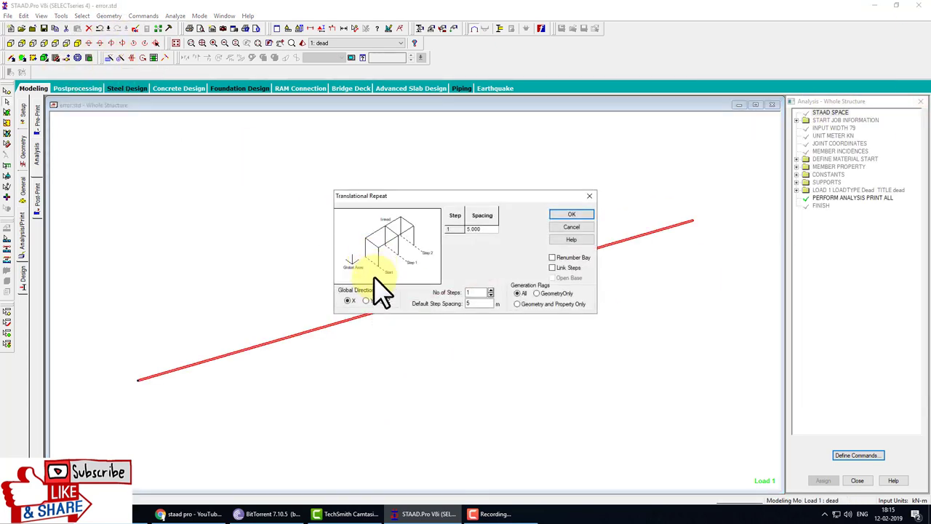
pyautogui.click(383, 300)
pyautogui.write('10')
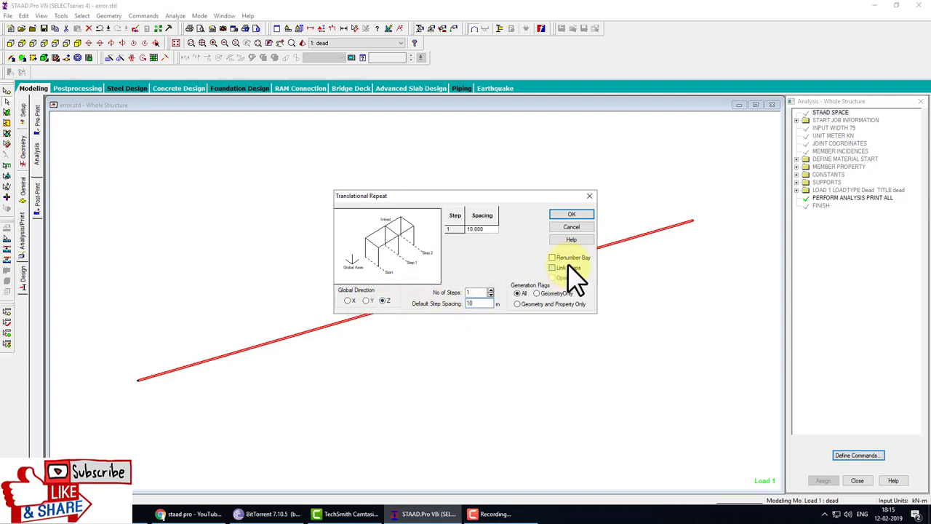
pyautogui.click(578, 219)
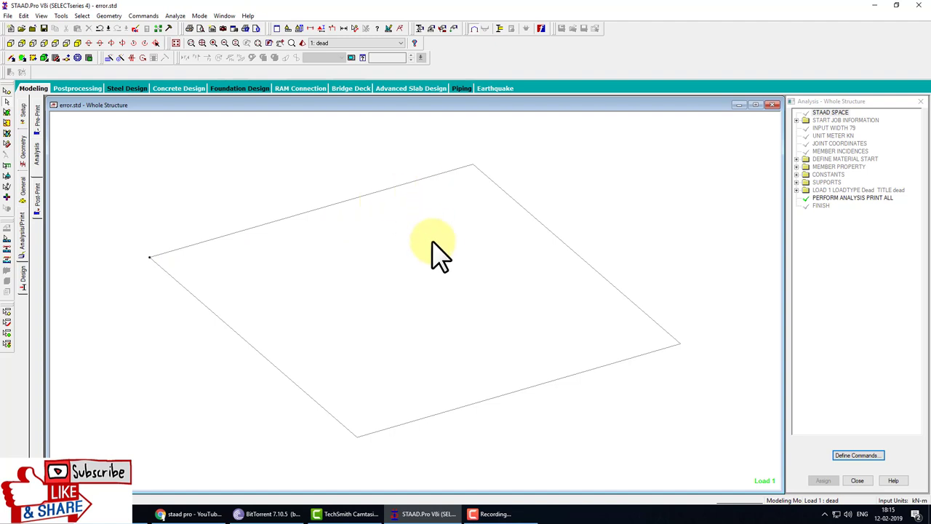
# Step: Add a four-node plate element across the square's four corner nodes
pyautogui.click(22, 58)
pyautogui.click(150, 256)
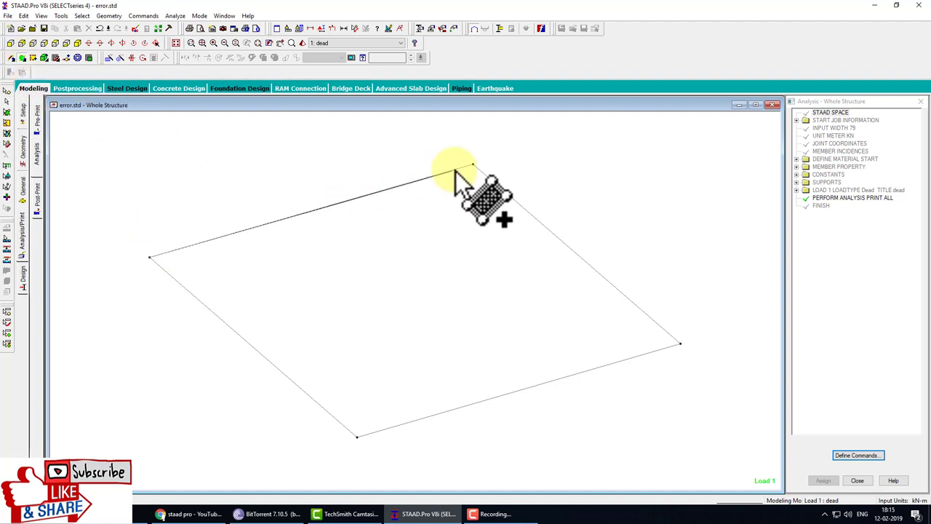
pyautogui.click(473, 165)
pyautogui.click(680, 344)
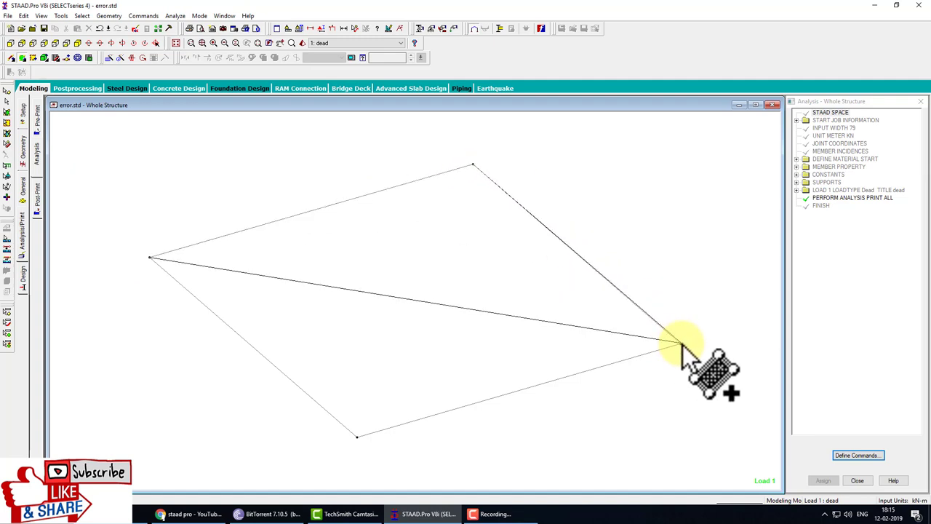
pyautogui.click(356, 437)
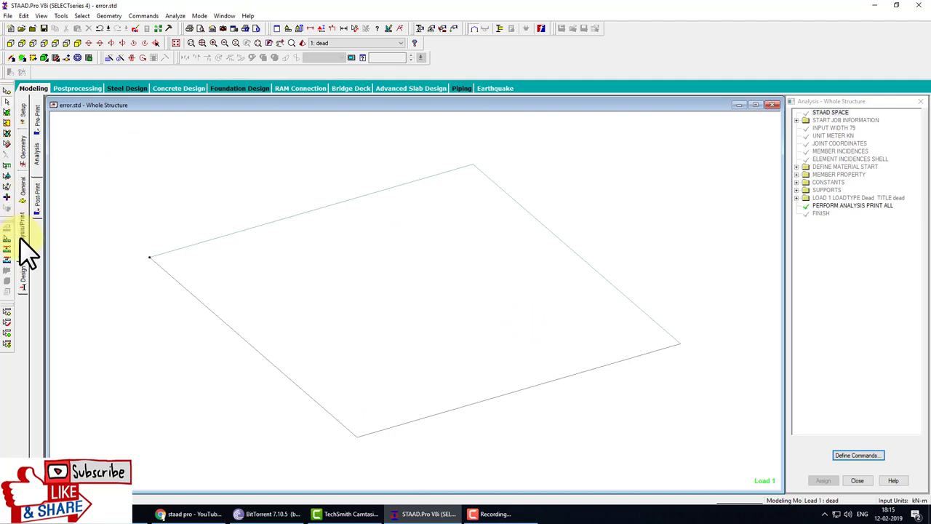
# Step: Create the concrete plate thickness property and assign it to the plate in view
pyautogui.click(26, 186)
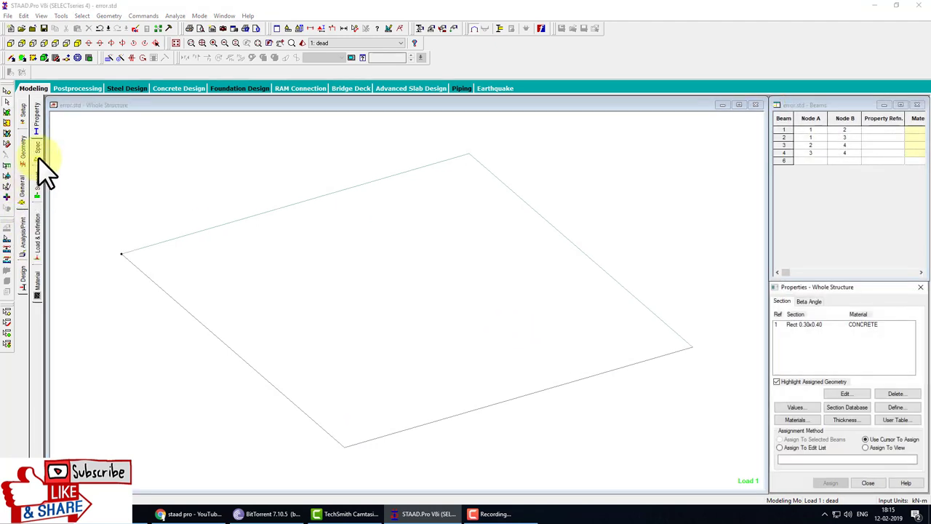
pyautogui.click(850, 420)
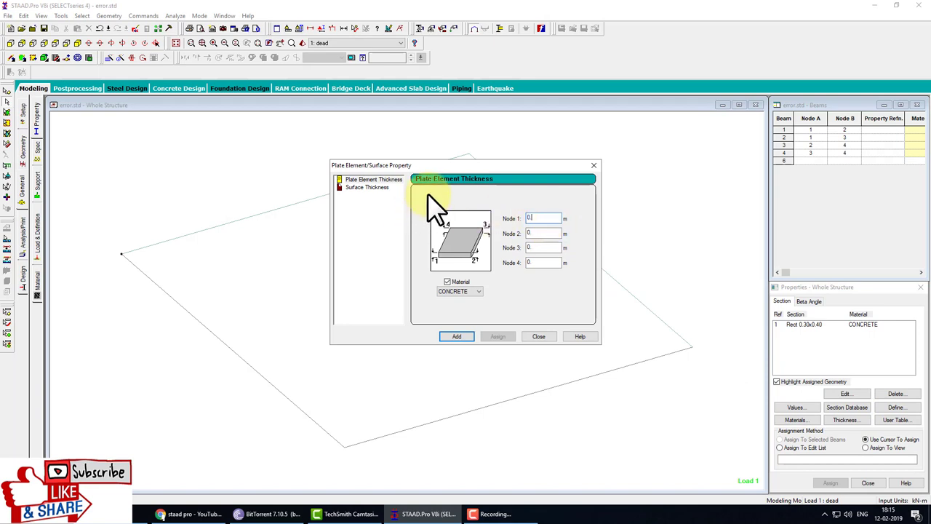
pyautogui.click(536, 337)
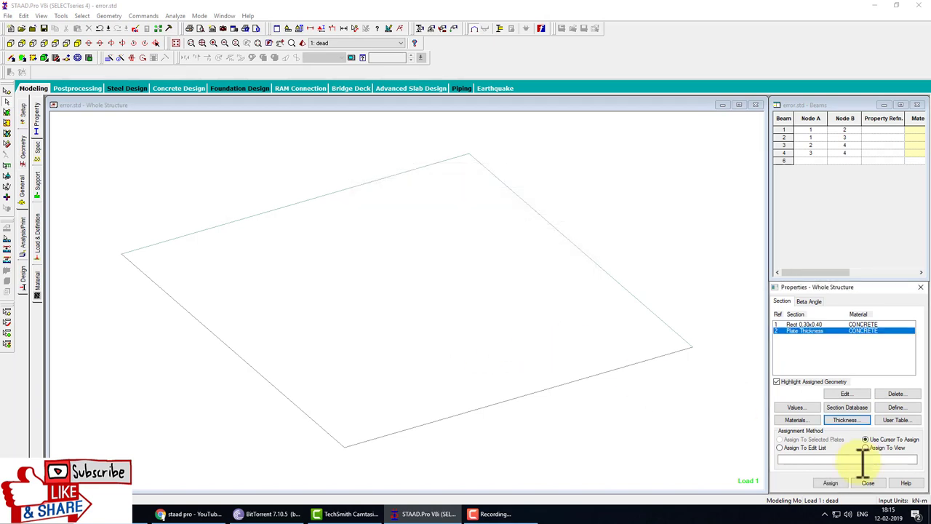
pyautogui.click(844, 484)
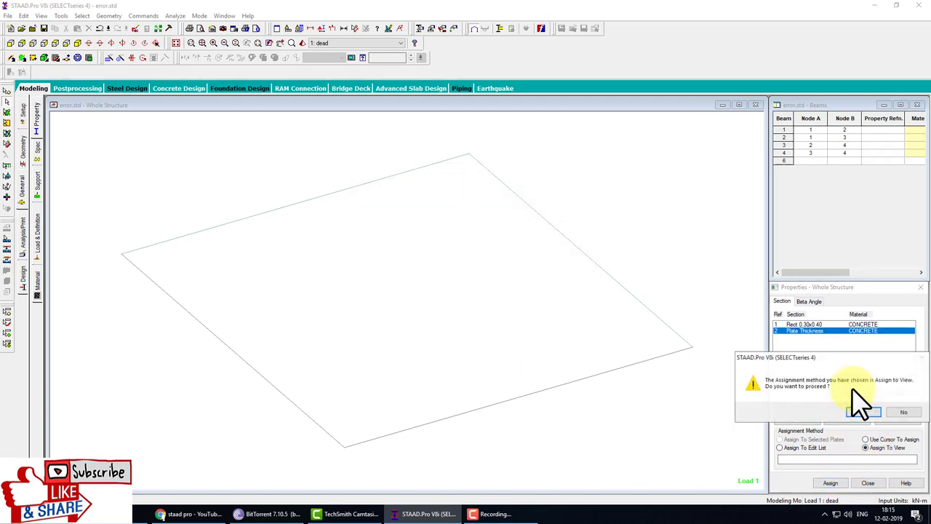
pyautogui.click(861, 412)
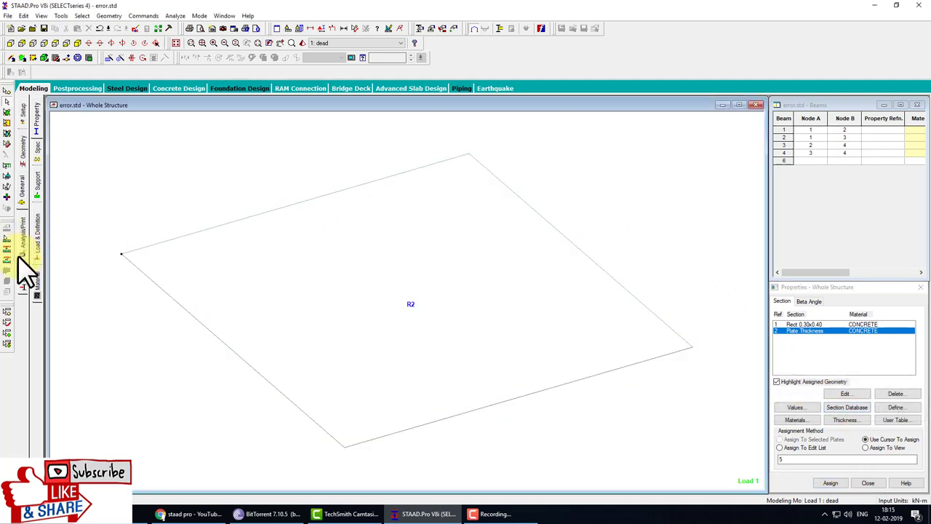
# Step: Assign Support 2 to all four corner nodes, 1 to 4
pyautogui.click(40, 178)
pyautogui.click(805, 352)
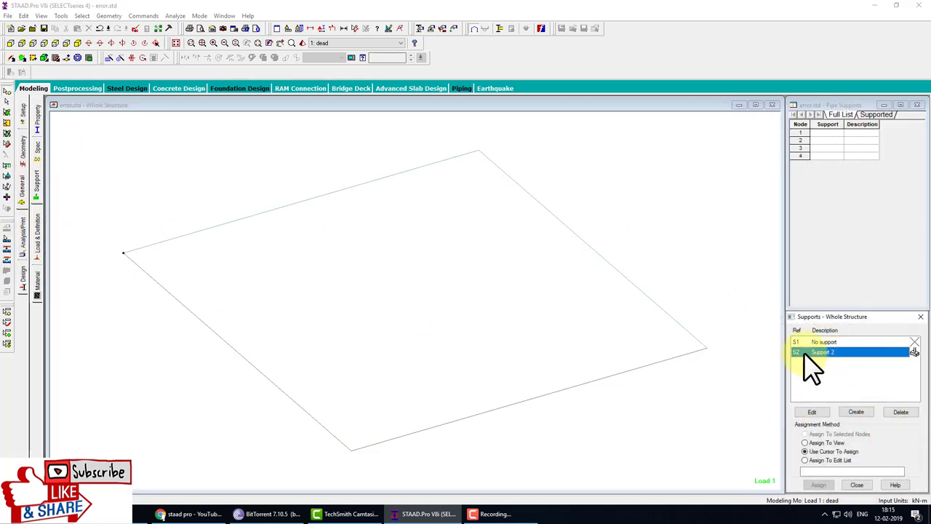
pyautogui.click(637, 429)
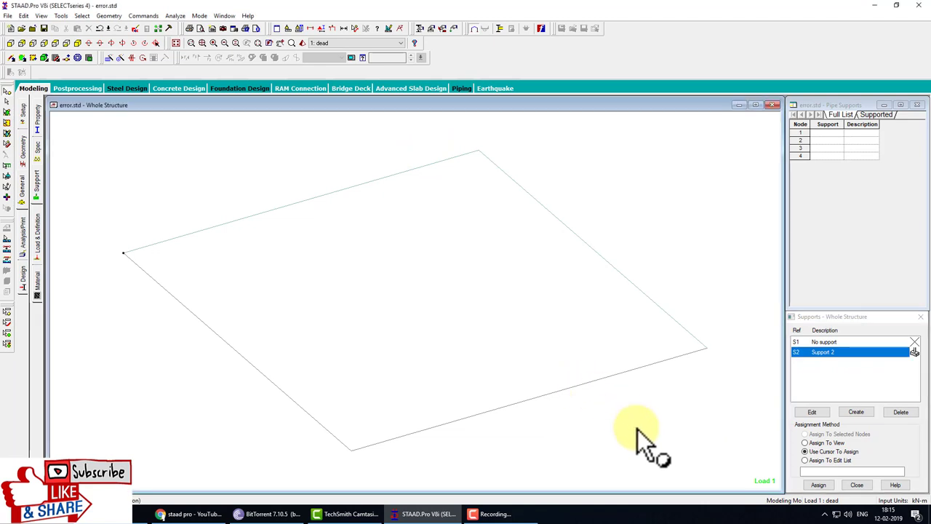
pyautogui.click(818, 484)
pyautogui.click(800, 427)
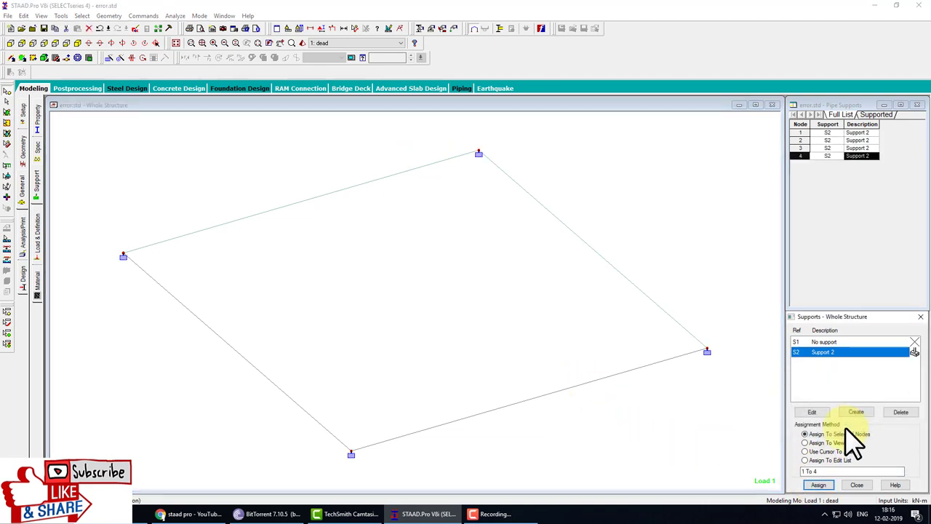
pyautogui.click(40, 237)
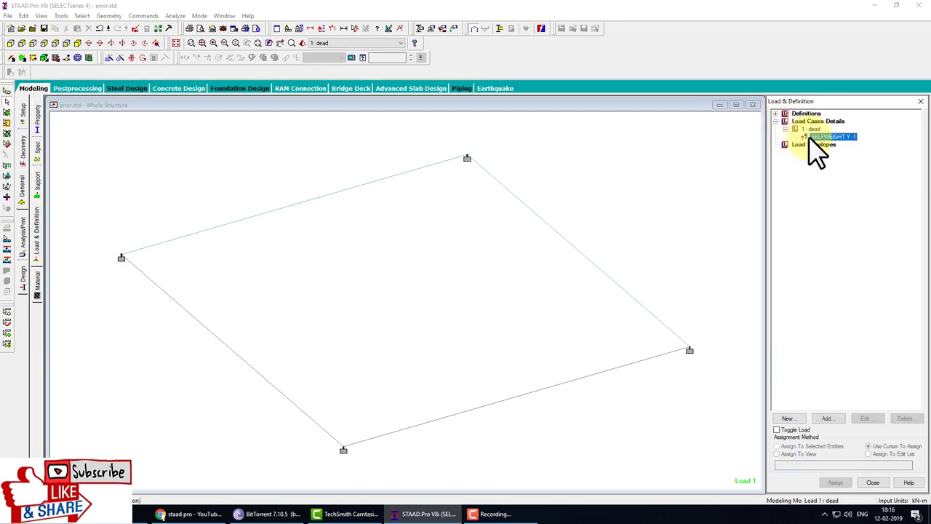
# Step: Assign the SELFWEIGHT Y -1 load to the whole structure in view
pyautogui.click(810, 138)
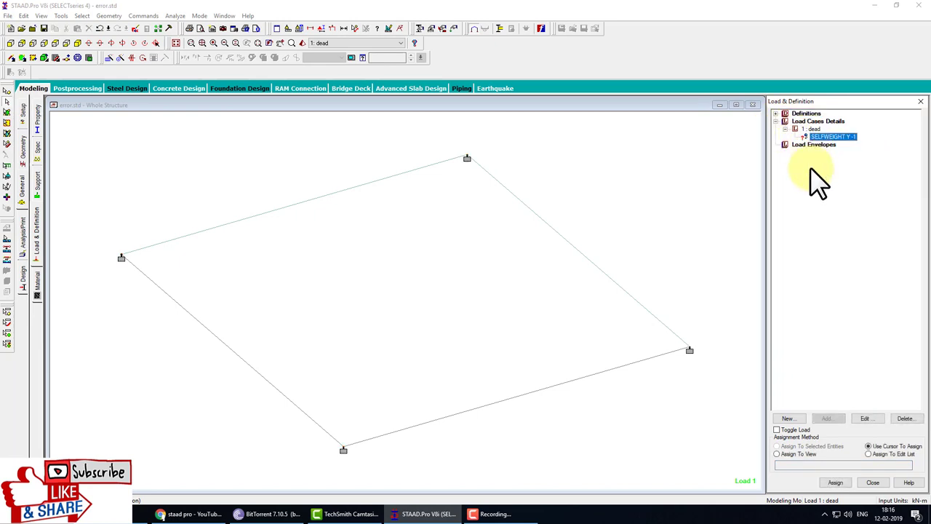
pyautogui.click(844, 483)
pyautogui.click(876, 321)
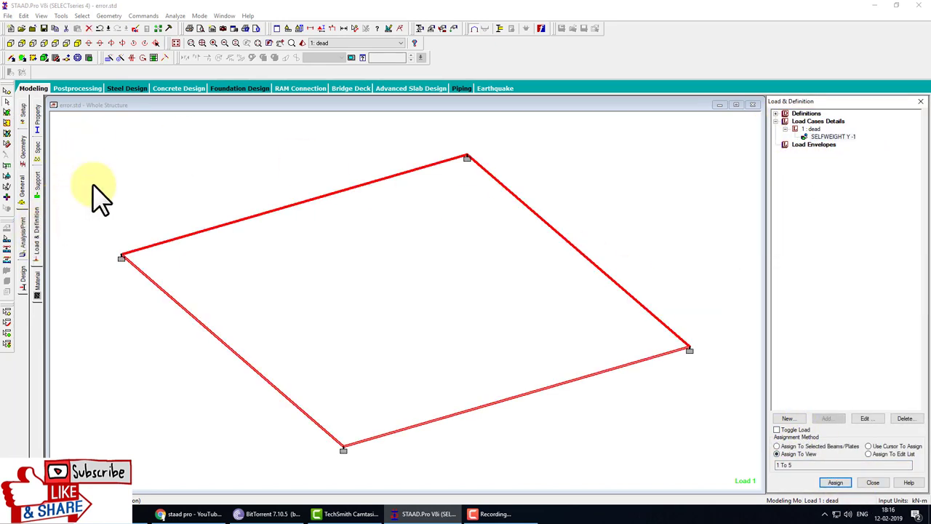
# Step: Add a Perform Analysis command, save, and run the analysis, which reports 8 errors
pyautogui.click(22, 218)
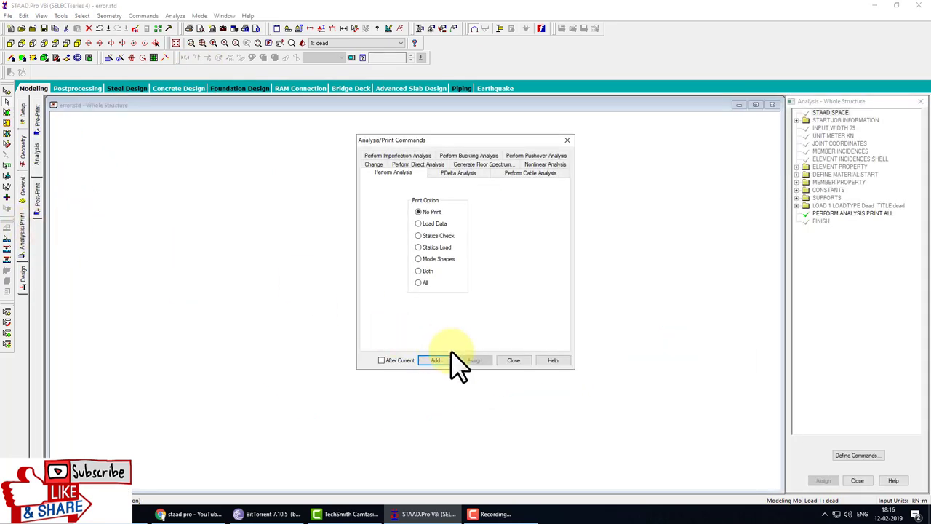
pyautogui.click(513, 360)
pyautogui.click(175, 16)
pyautogui.click(197, 27)
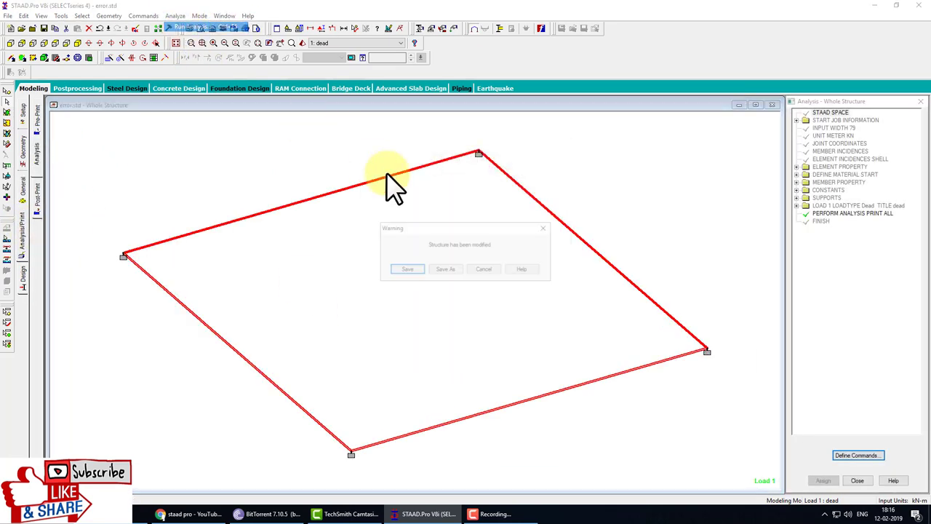
pyautogui.click(409, 269)
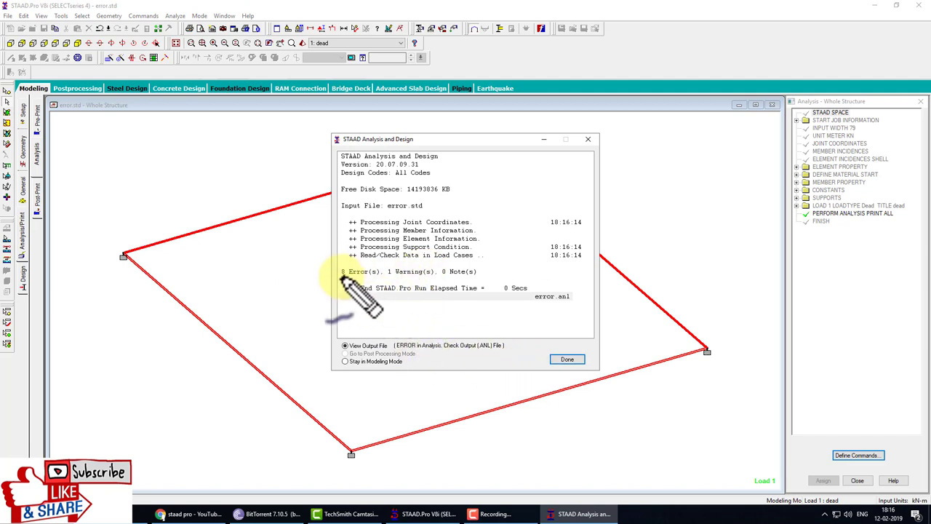
# Step: Read the output file errors on missing elastic modulus and section properties for members 1–4, then close it
pyautogui.click(547, 357)
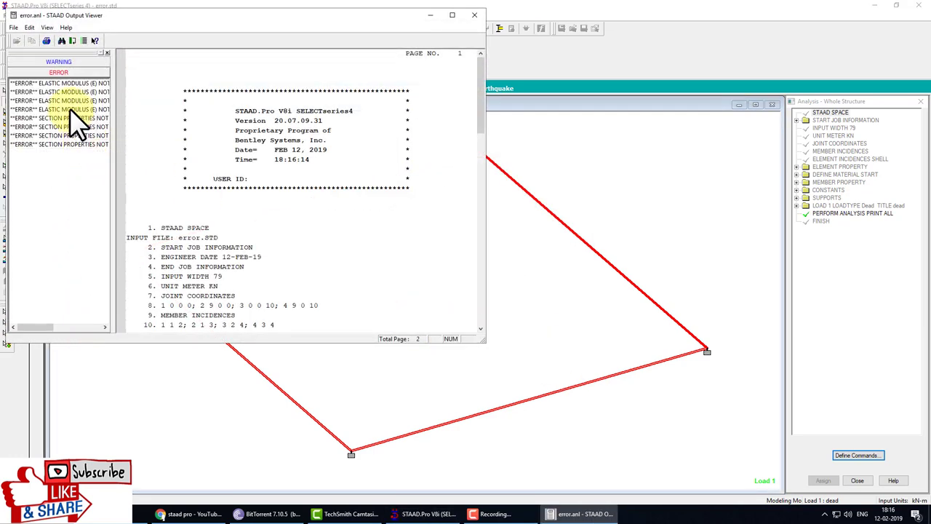
pyautogui.click(63, 83)
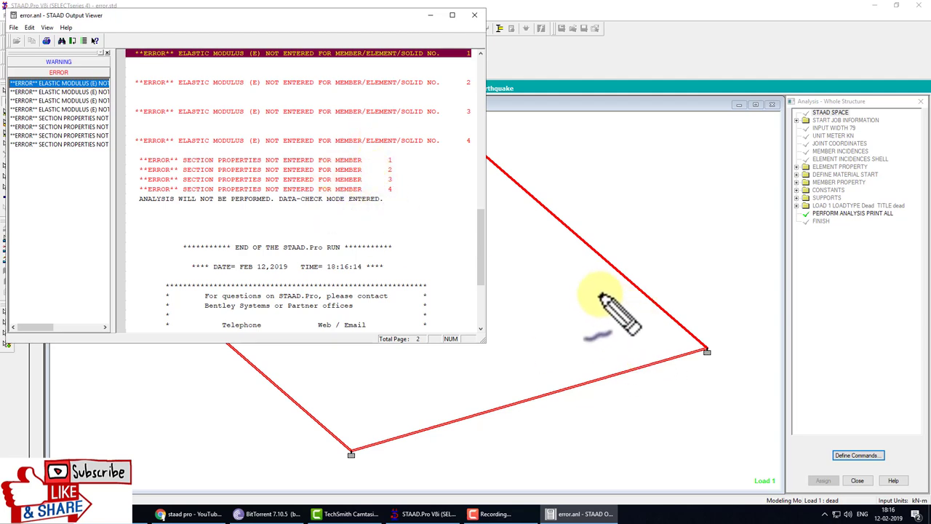
pyautogui.moveTo(593, 289); pyautogui.dragTo(623, 281)
pyautogui.moveTo(673, 238); pyautogui.dragTo(703, 208)
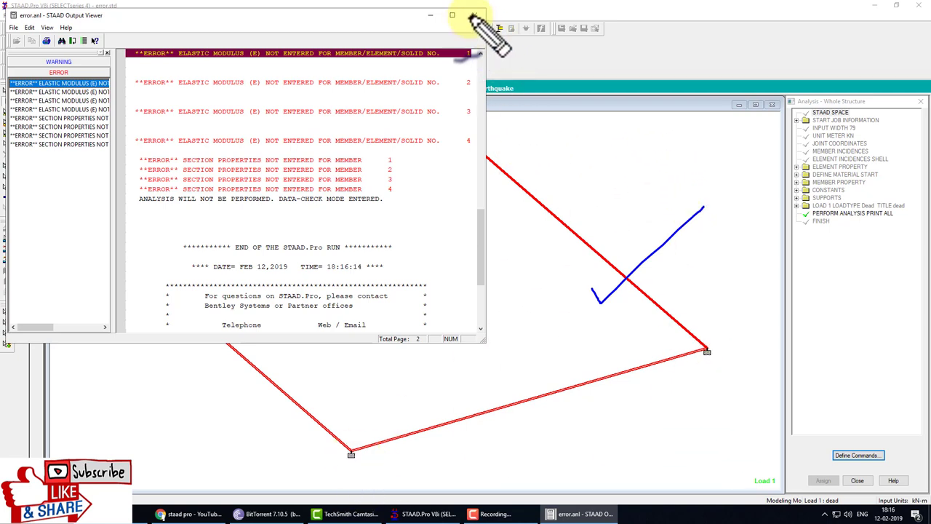
pyautogui.press('Escape')
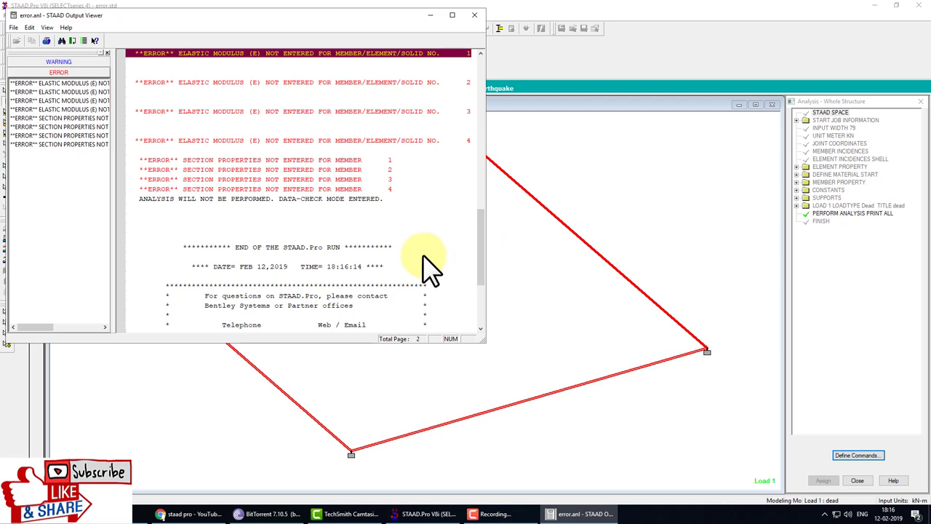
pyautogui.scroll(1, 451, 201)
pyautogui.scroll(1, 451, 201)
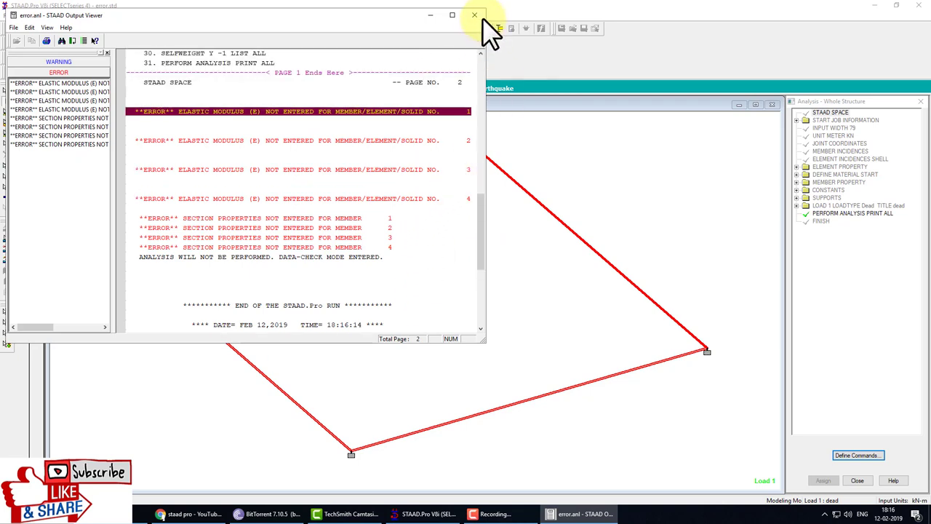
pyautogui.click(474, 15)
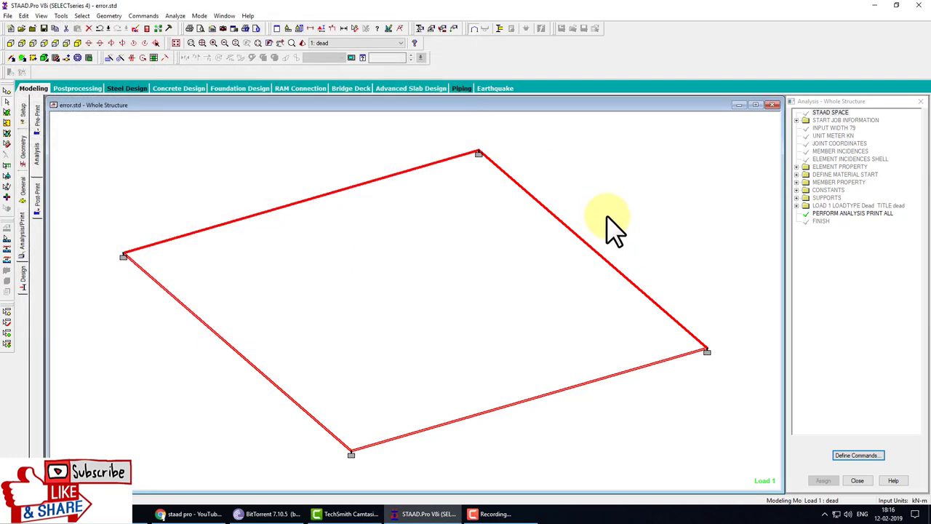
# Step: Window-select and delete the four edge beams so only the plate remains
pyautogui.click(7, 102)
pyautogui.moveTo(152, 156); pyautogui.dragTo(710, 490)
pyautogui.press('Delete')
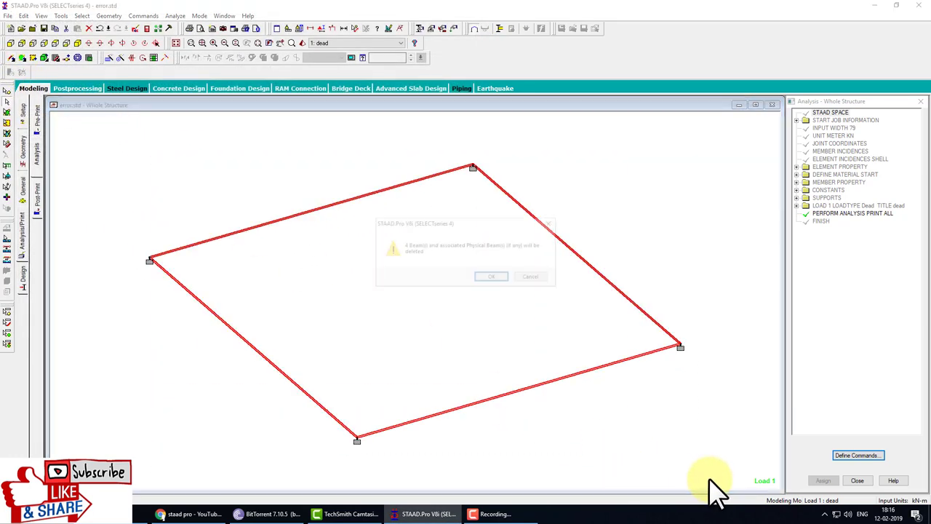
pyautogui.press('Return')
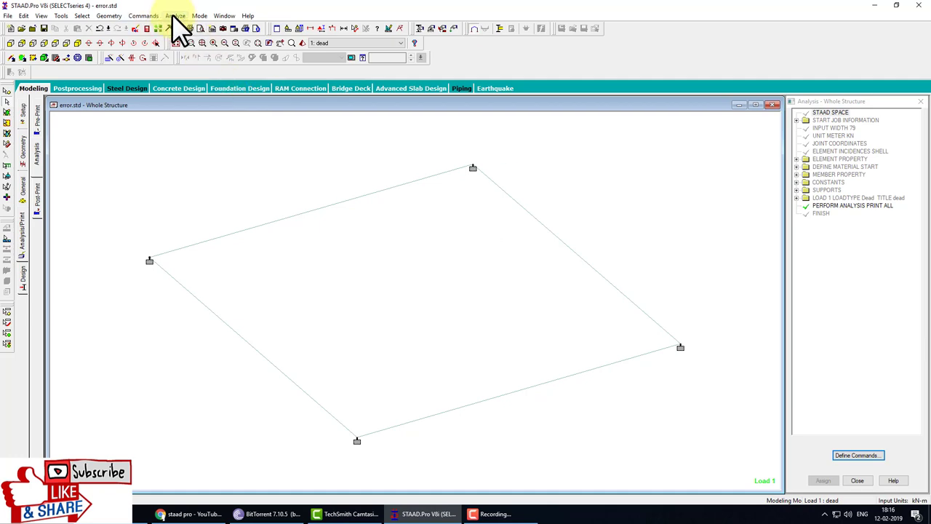
# Step: Save and rerun the analysis, now finishing with 0 errors and 1 warning
pyautogui.click(198, 27)
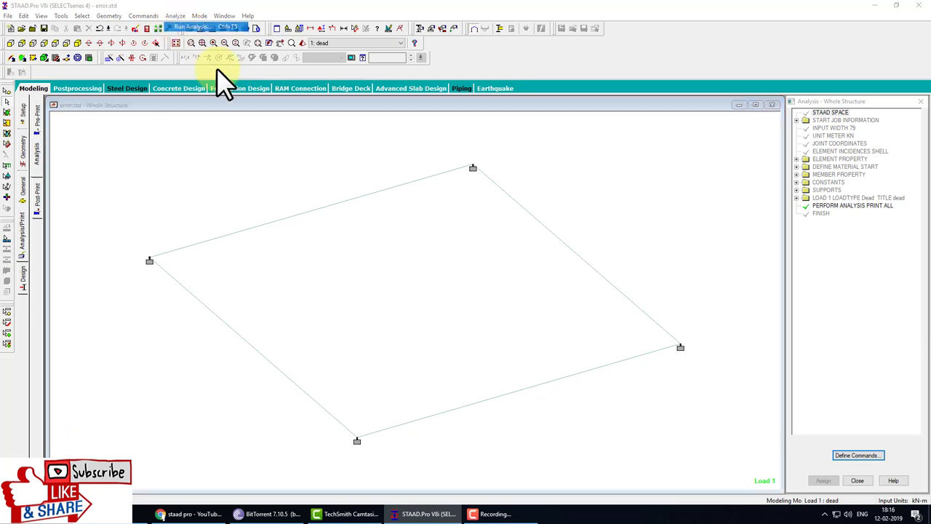
pyautogui.click(400, 269)
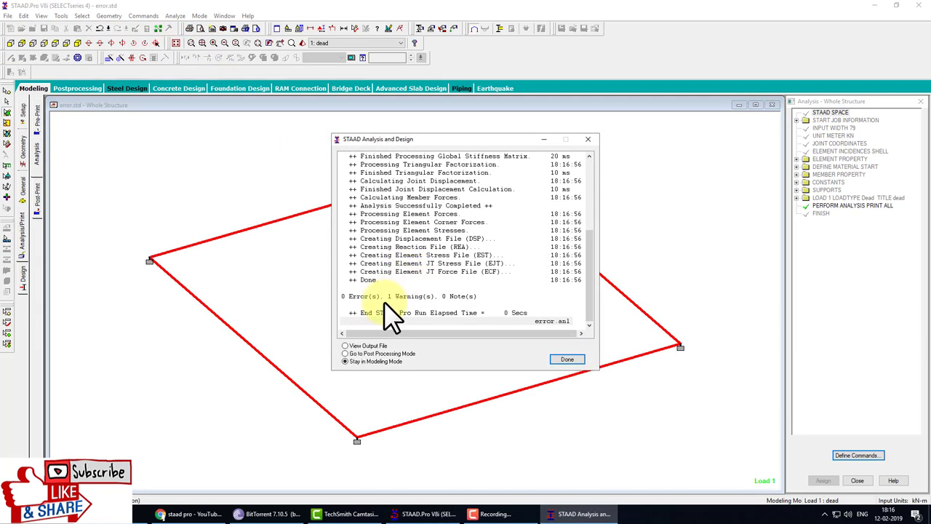
pyautogui.click(582, 357)
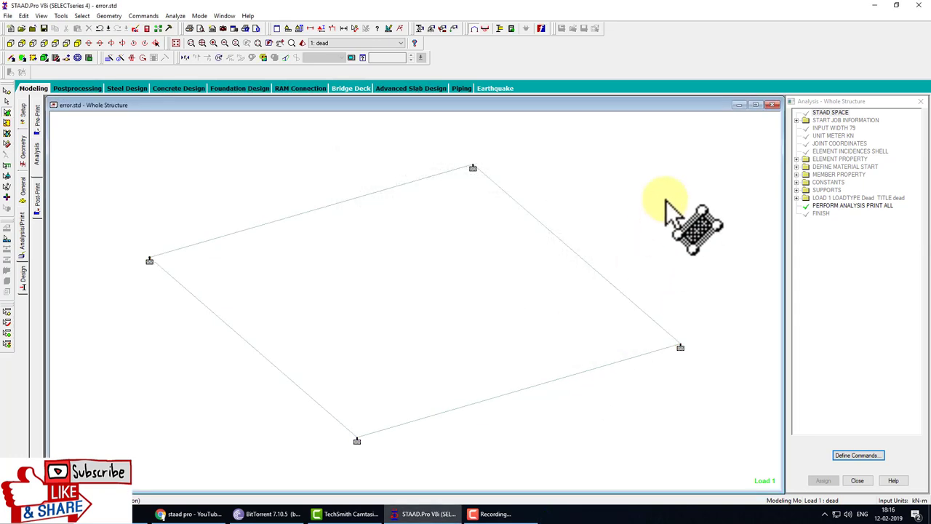
# Step: Generate a 10×10 quadrilateral plate mesh on the plate, discarding old results
pyautogui.moveTo(662, 205); pyautogui.dragTo(305, 195)
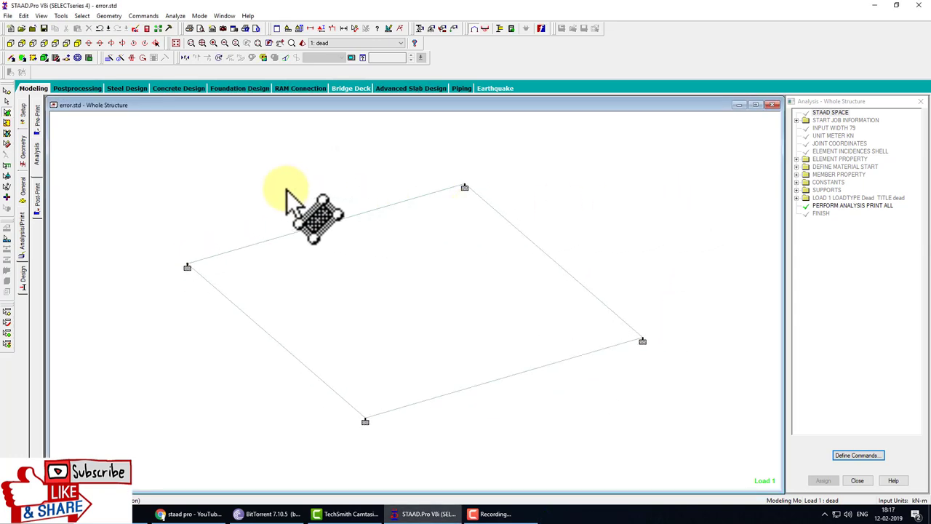
pyautogui.click(370, 274)
pyautogui.rightClick(376, 268)
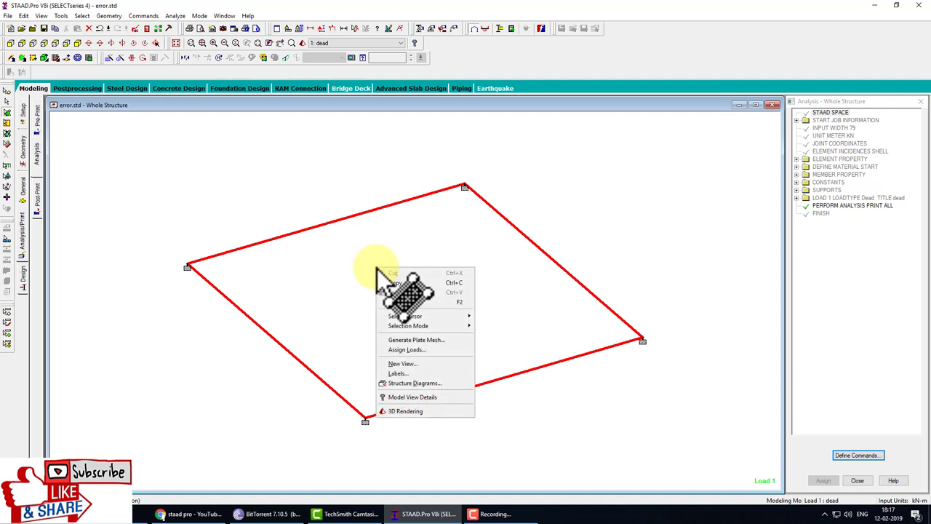
pyautogui.click(429, 340)
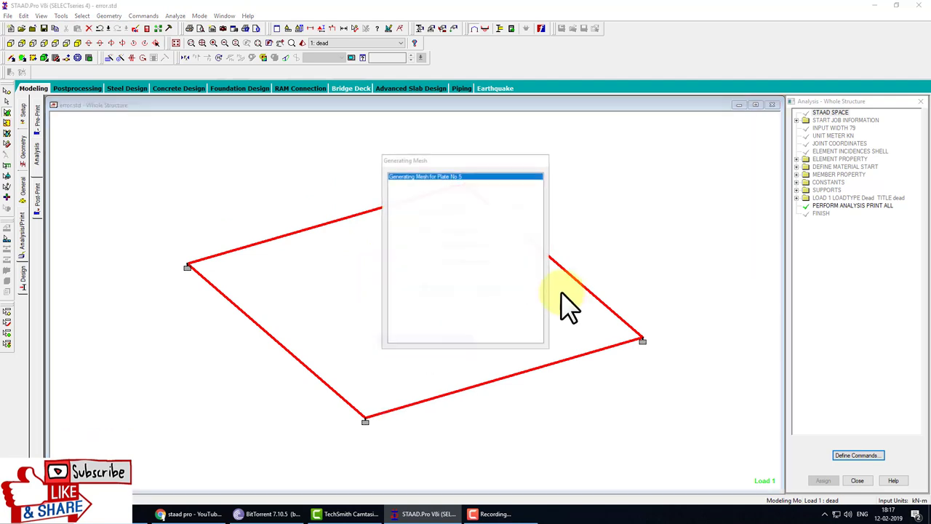
pyautogui.click(455, 263)
pyautogui.click(439, 288)
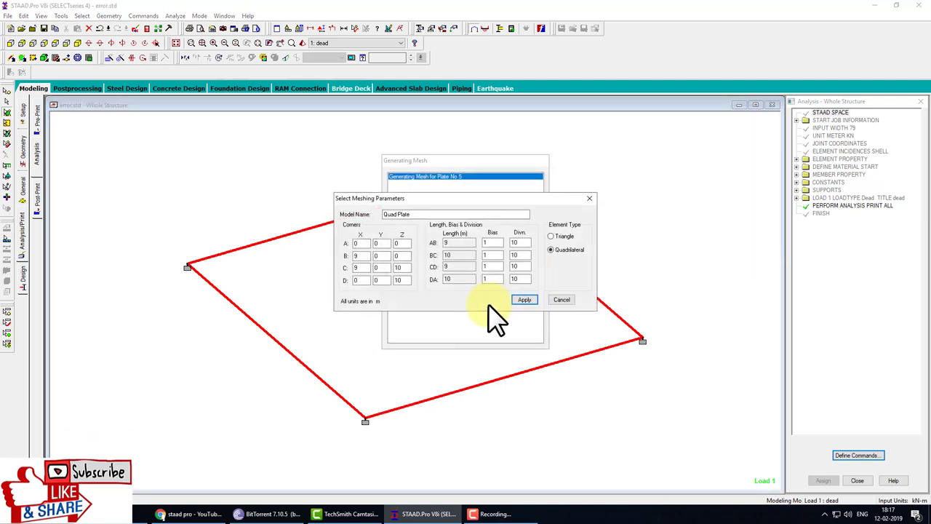
pyautogui.click(522, 298)
pyautogui.click(497, 278)
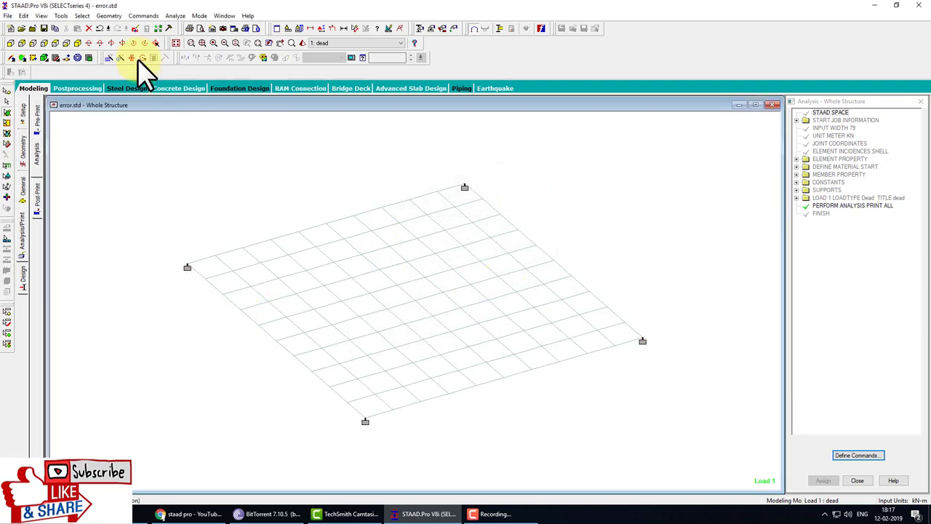
# Step: Save and run the analysis twice, finishing with 0 errors and 0 warnings
pyautogui.click(176, 15)
pyautogui.click(178, 26)
pyautogui.click(397, 266)
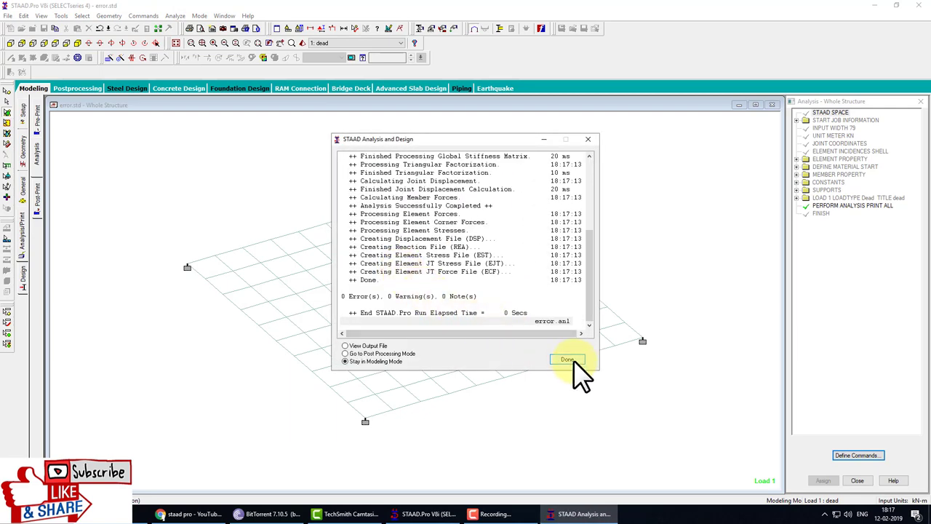
pyautogui.click(567, 359)
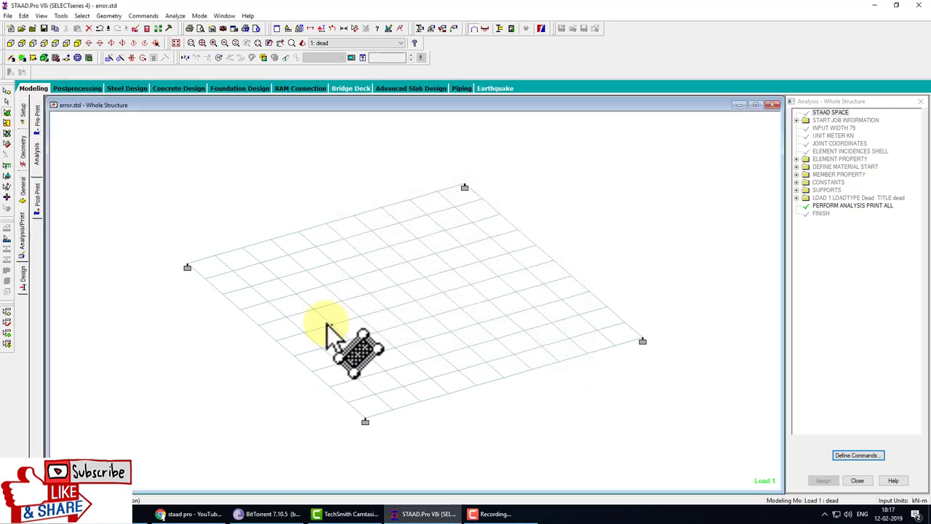
pyautogui.click(176, 16)
pyautogui.click(183, 33)
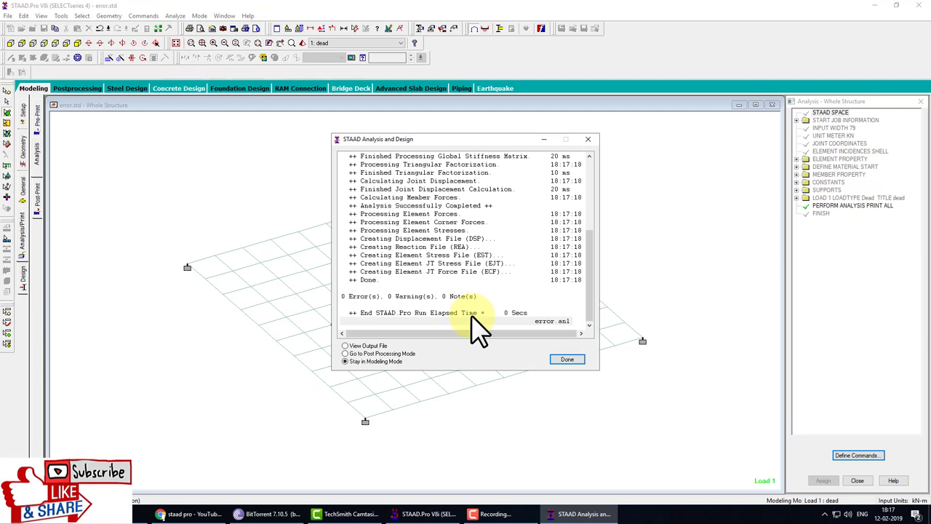
pyautogui.click(563, 359)
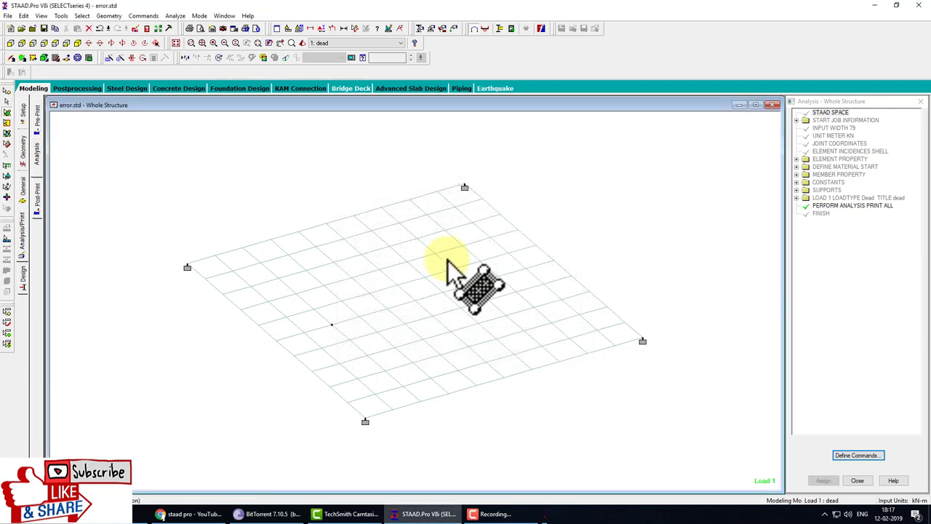
# Step: Open load definitions, expand load case 1 dead, and drag SELFWEIGHT Y -1 onto the model
pyautogui.click(21, 187)
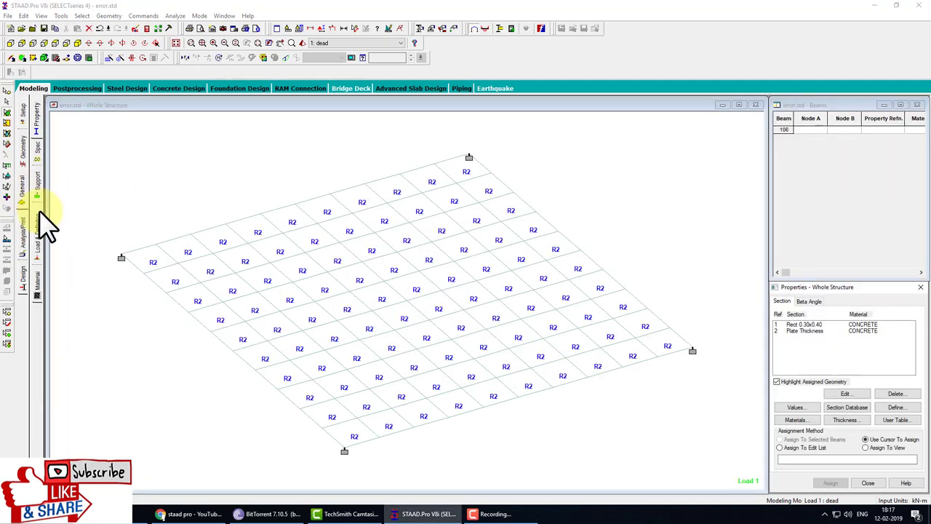
pyautogui.click(35, 251)
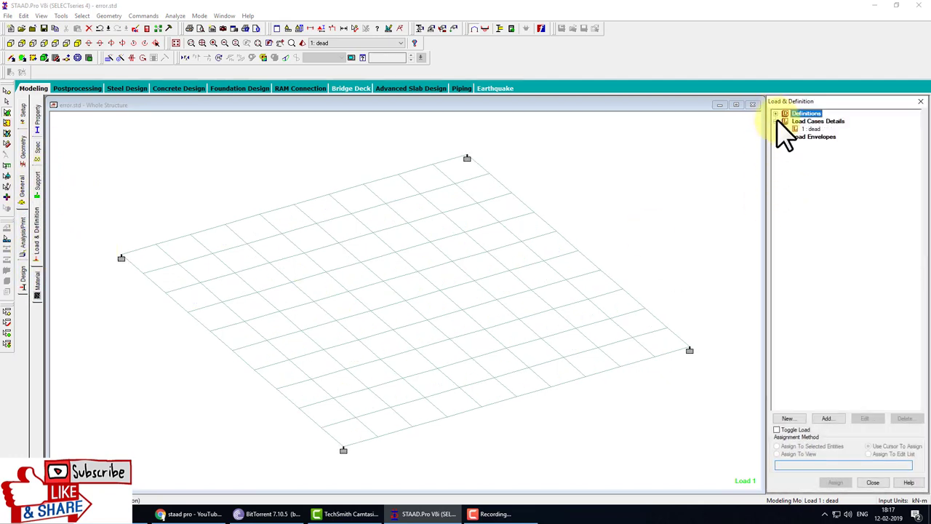
pyautogui.click(795, 129)
pyautogui.click(818, 137)
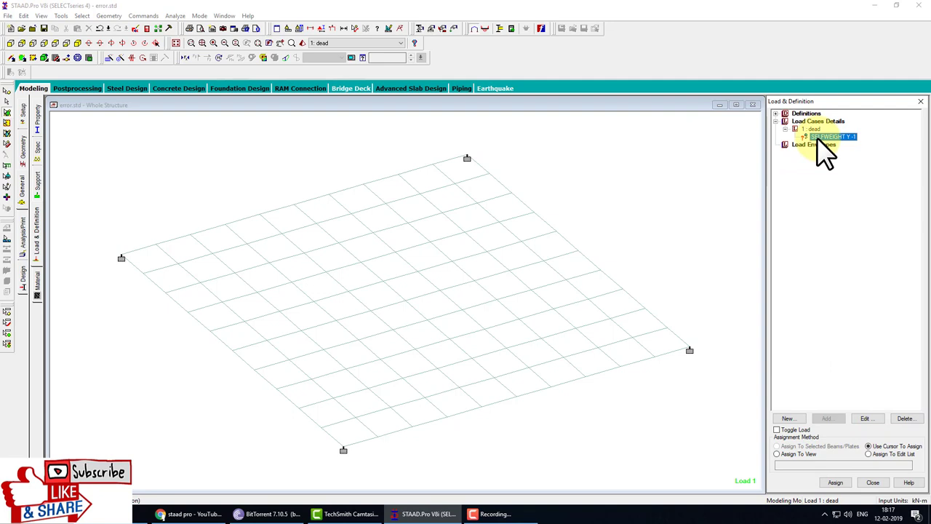
pyautogui.moveTo(817, 138); pyautogui.dragTo(454, 234)
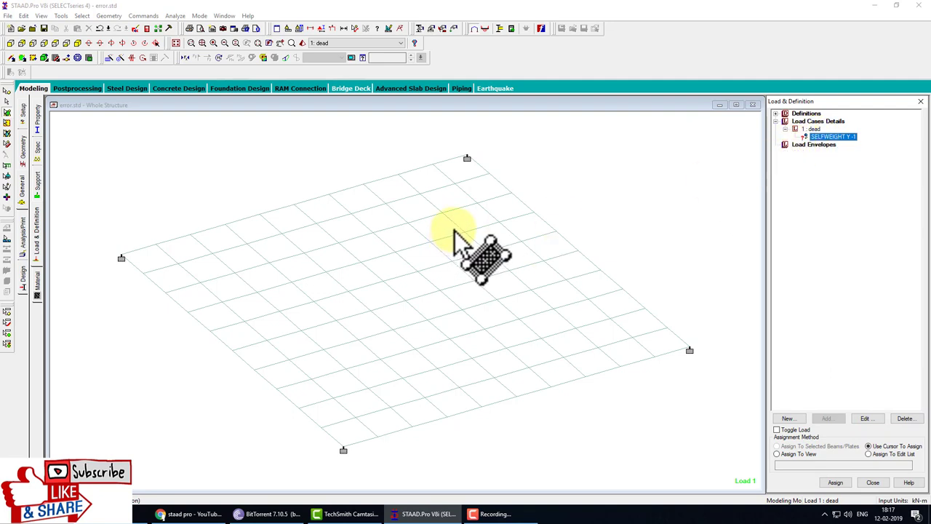
pyautogui.moveTo(453, 234); pyautogui.dragTo(574, 200)
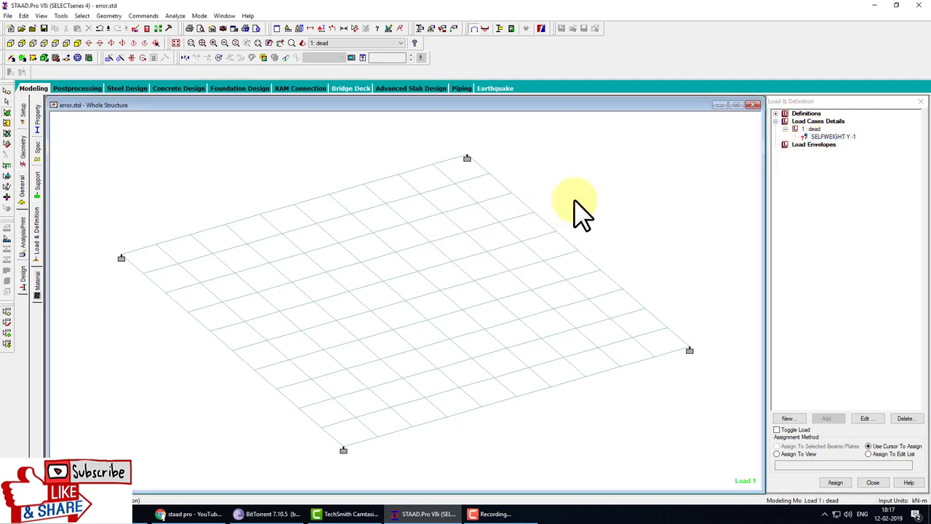
pyautogui.click(499, 277)
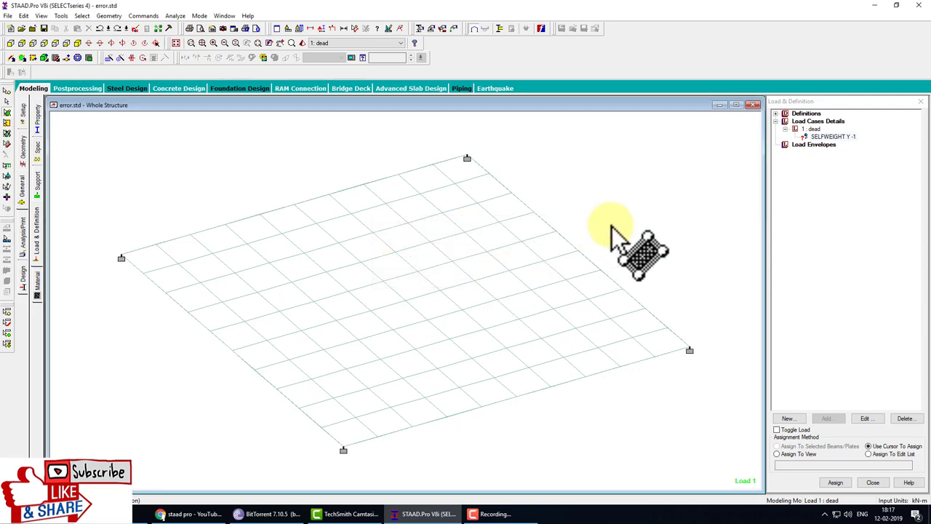
# Step: Assign the SELFWEIGHT Y -1 load to the plate via Assign To View
pyautogui.click(818, 469)
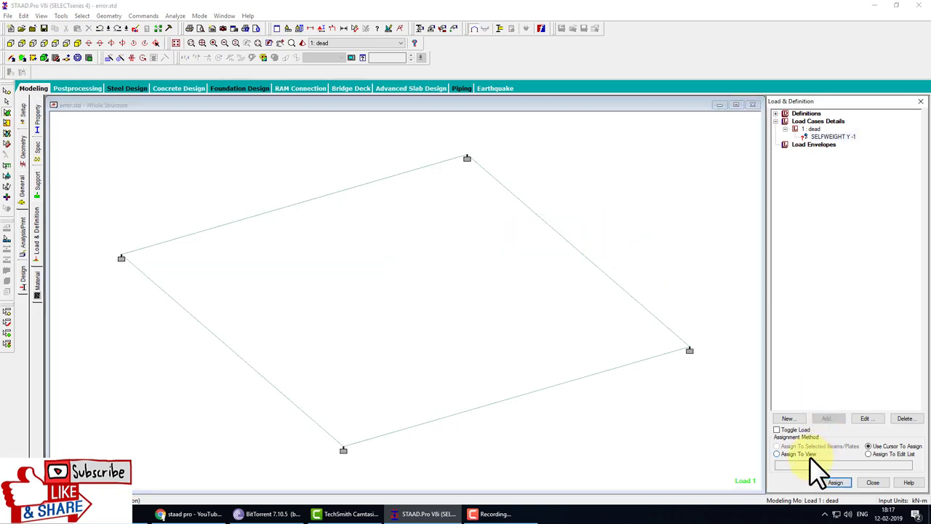
pyautogui.click(811, 455)
pyautogui.click(835, 482)
pyautogui.click(864, 319)
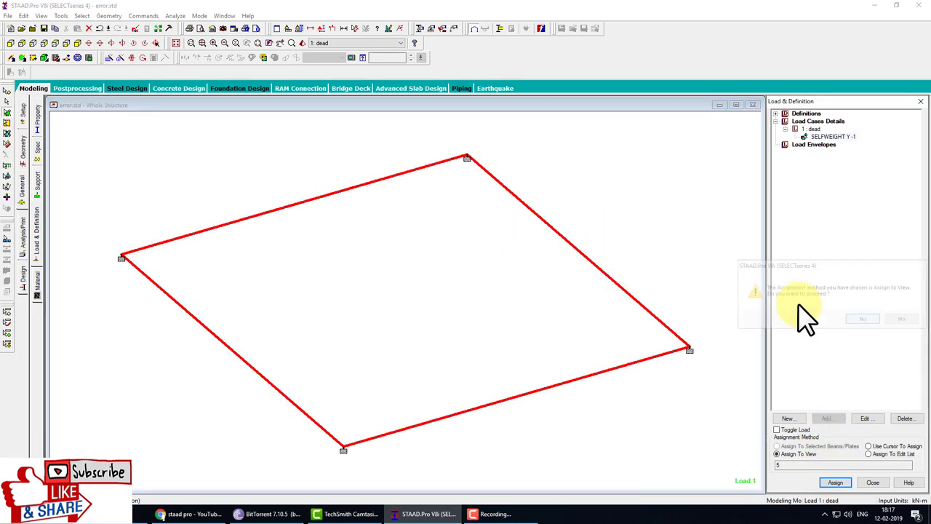
# Step: Mesh plate 5 into a 10×10 quadrilateral grid with Generate Plate Mesh
pyautogui.rightClick(446, 266)
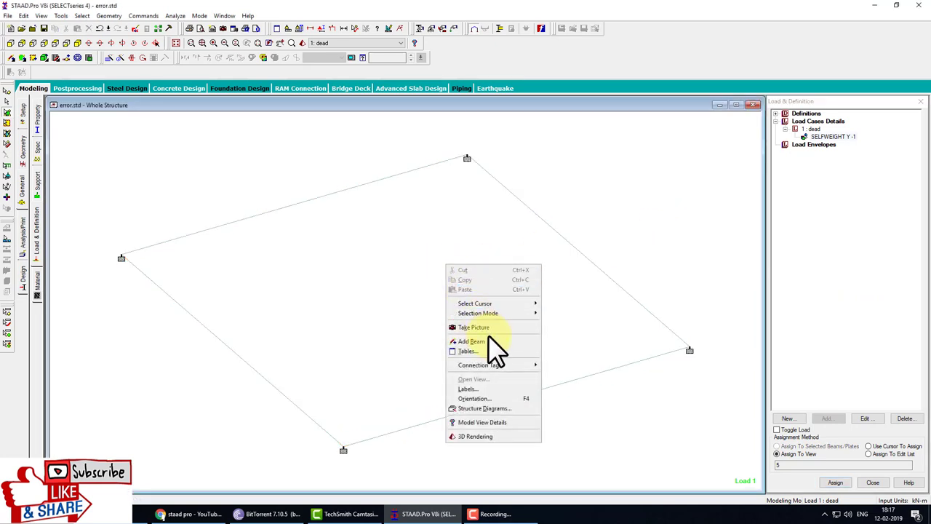
pyautogui.click(378, 313)
pyautogui.rightClick(385, 299)
pyautogui.click(429, 369)
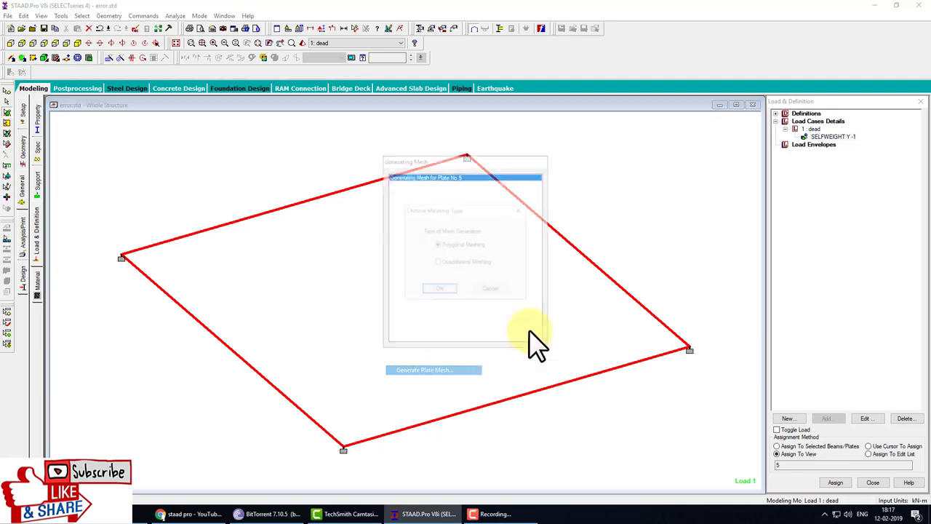
pyautogui.click(449, 286)
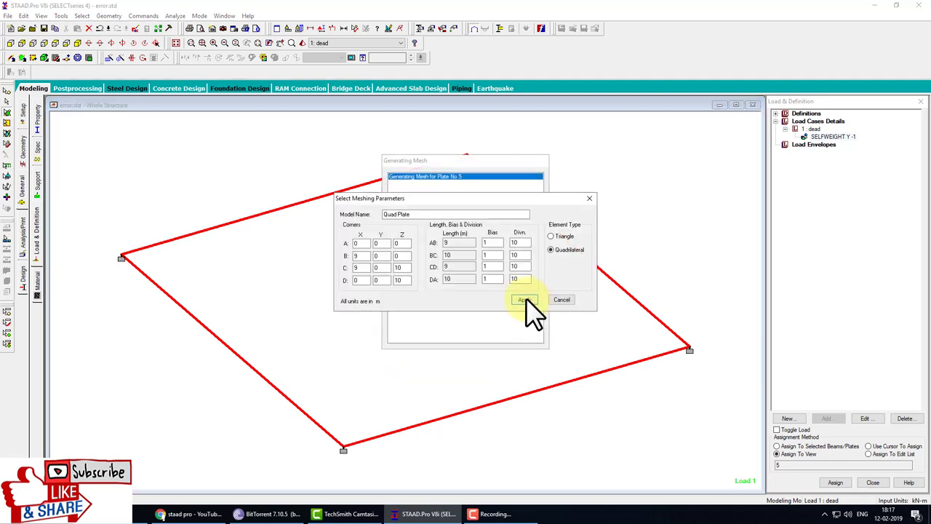
pyautogui.click(520, 297)
# Step: Save and run the analysis, finishing with 0 errors and 0 warnings
pyautogui.click(822, 136)
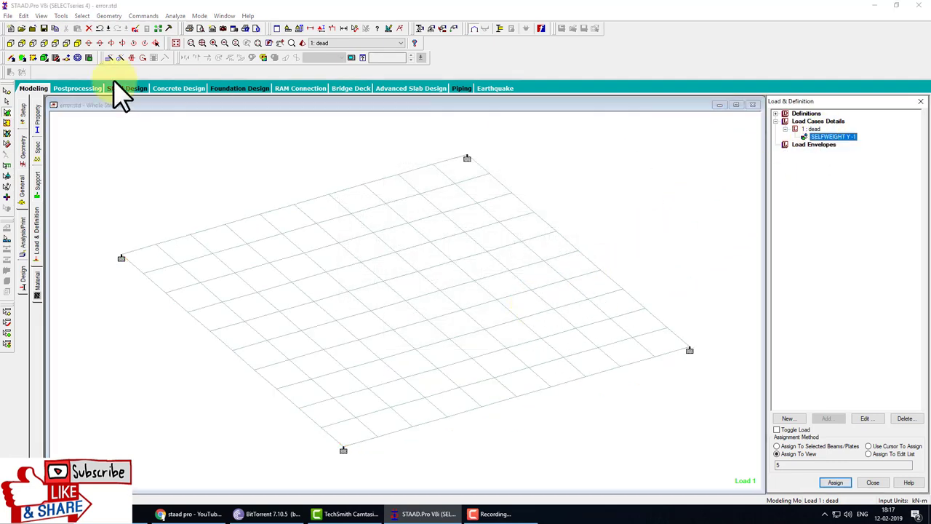
pyautogui.click(175, 16)
pyautogui.click(183, 27)
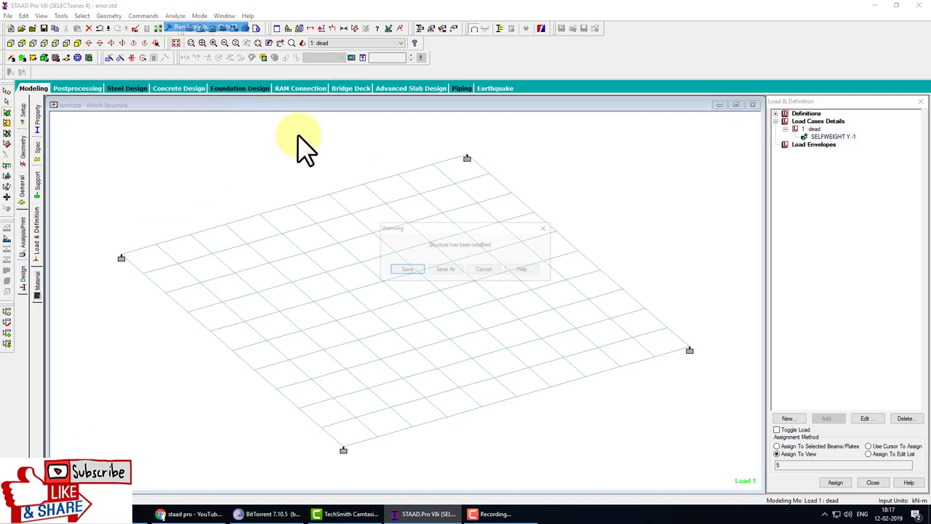
pyautogui.click(398, 269)
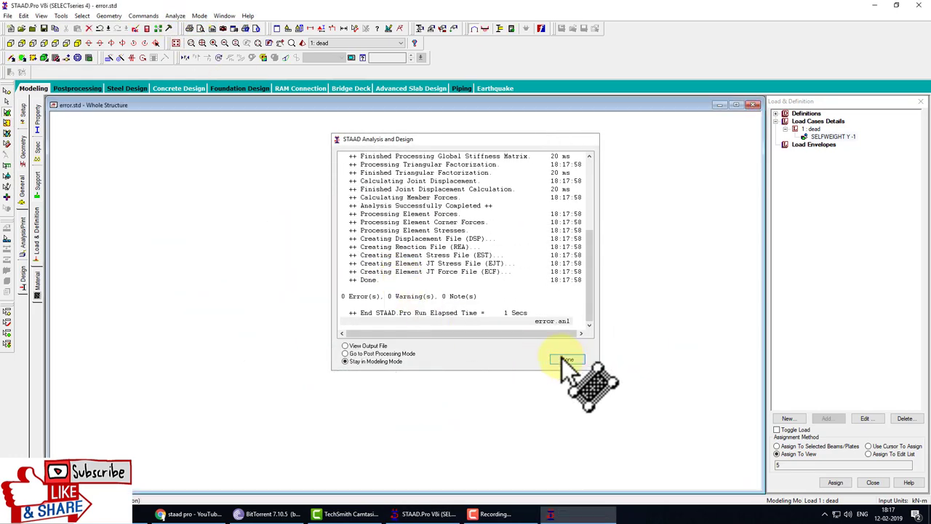
pyautogui.click(566, 359)
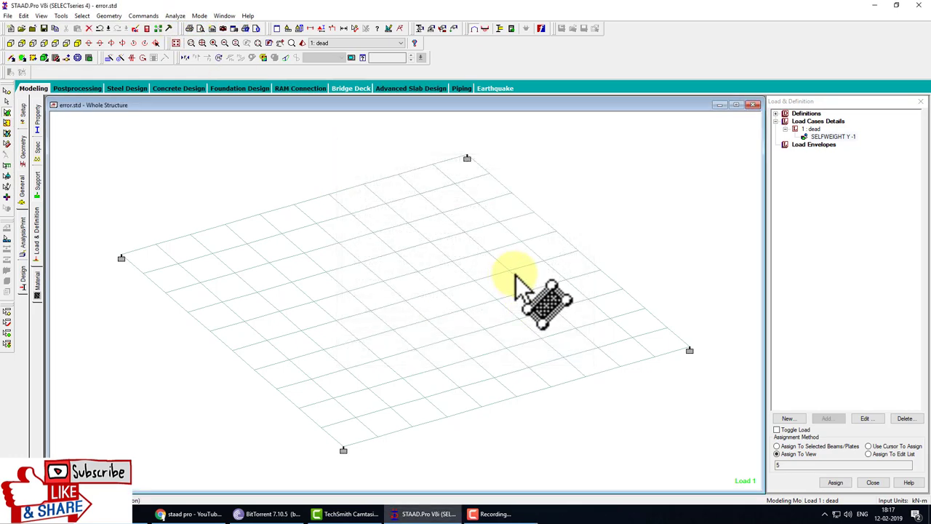
pyautogui.click(806, 137)
# Step: Drag SELFWEIGHT Y -1 onto the meshed plates and switch to Top view
pyautogui.moveTo(805, 136); pyautogui.dragTo(515, 239)
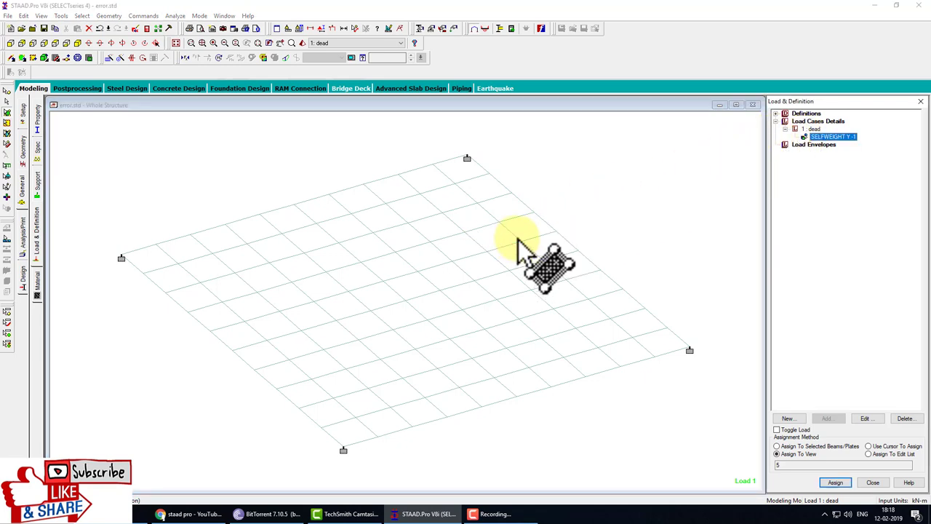
pyautogui.moveTo(515, 239)
pyautogui.mouseDown()
pyautogui.moveTo(604, 210)
pyautogui.moveTo(472, 354)
pyautogui.moveTo(409, 378)
pyautogui.moveTo(422, 405)
pyautogui.moveTo(474, 253)
pyautogui.moveTo(561, 266)
pyautogui.moveTo(338, 312)
pyautogui.moveTo(201, 269)
pyautogui.moveTo(269, 245)
pyautogui.moveTo(461, 222)
pyautogui.moveTo(337, 364)
pyautogui.moveTo(434, 393)
pyautogui.moveTo(432, 376)
pyautogui.moveTo(239, 111)
pyautogui.moveTo(54, 37)
pyautogui.mouseUp()
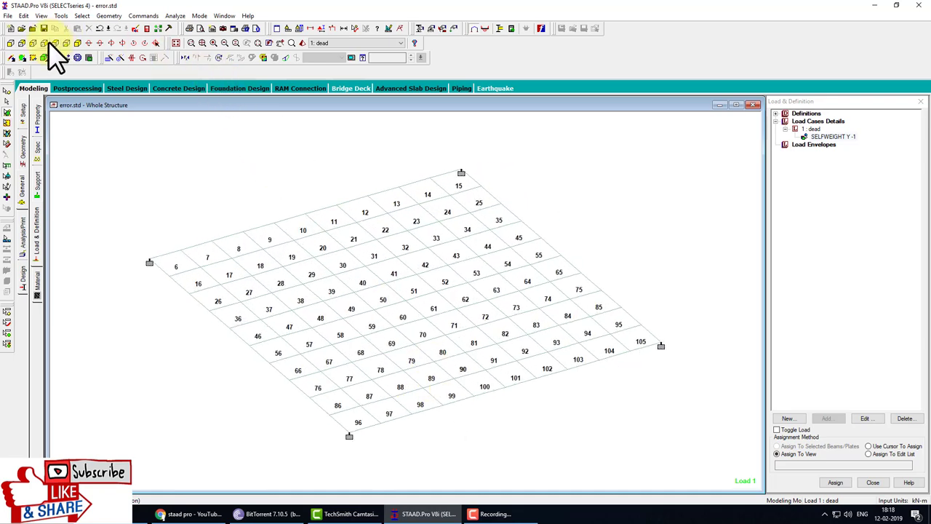
pyautogui.click(49, 42)
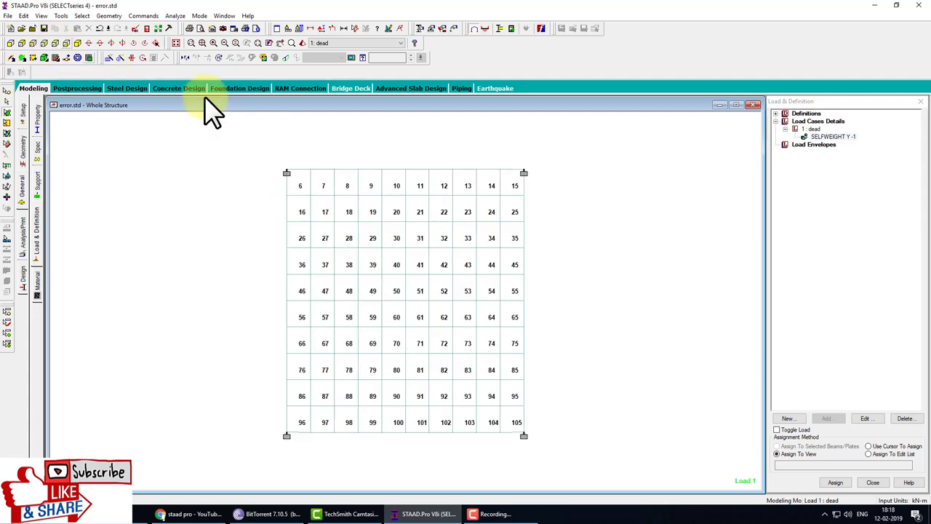
# Step: Check SELFWEIGHT stays direction Y, factor -1, then return to Isometric view
pyautogui.click(291, 174)
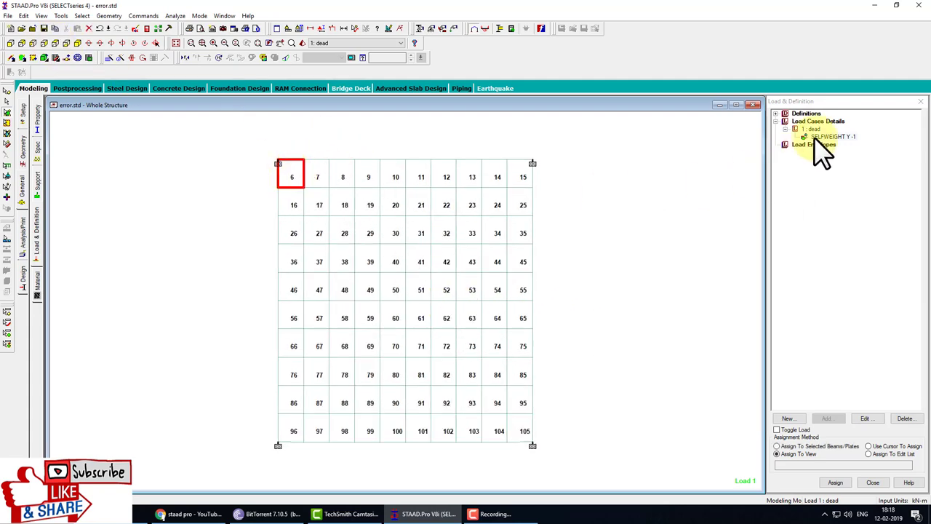
pyautogui.doubleClick(815, 137)
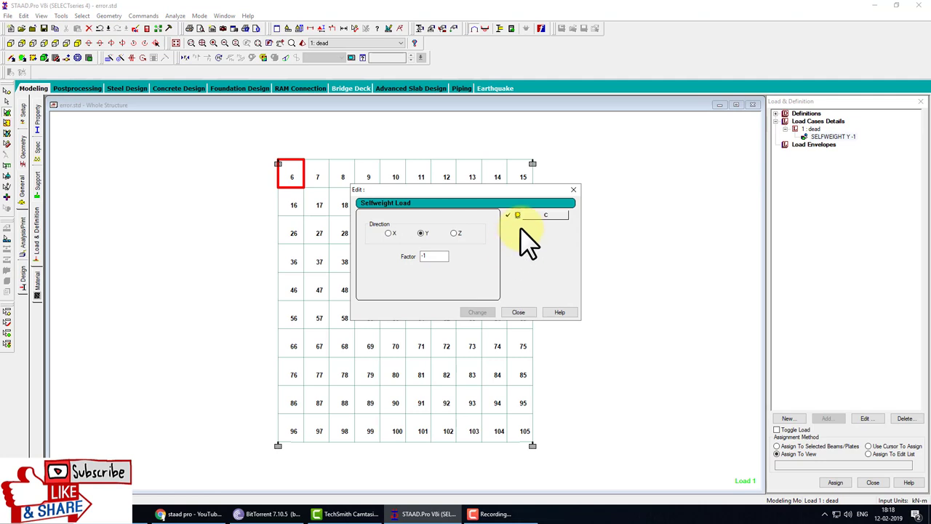
pyautogui.click(521, 313)
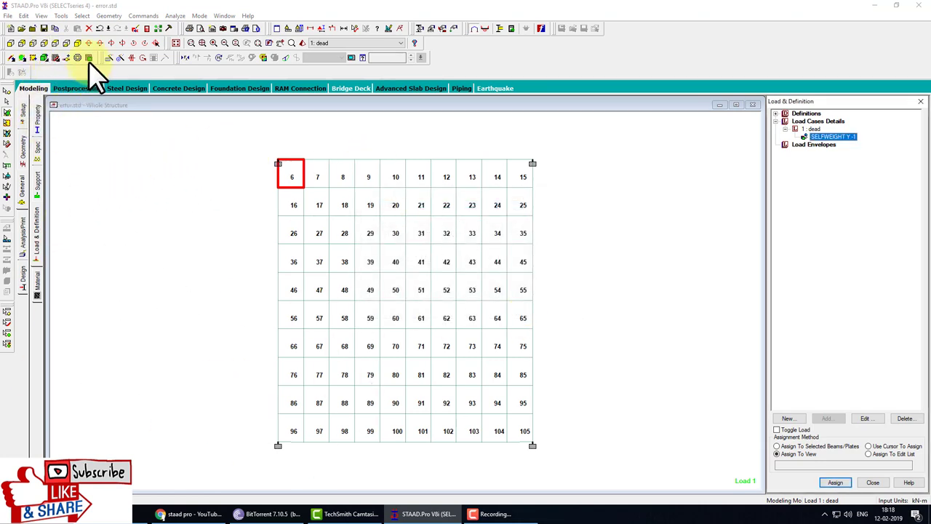
pyautogui.click(78, 45)
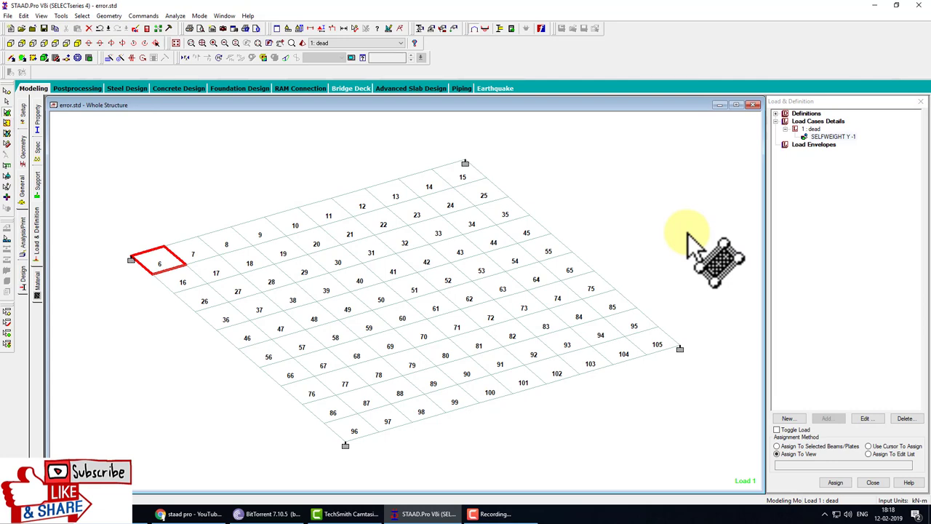
# Step: Confirm deleting the old analysis result files and dismiss the Chrome notification
pyautogui.click(493, 266)
pyautogui.click(497, 278)
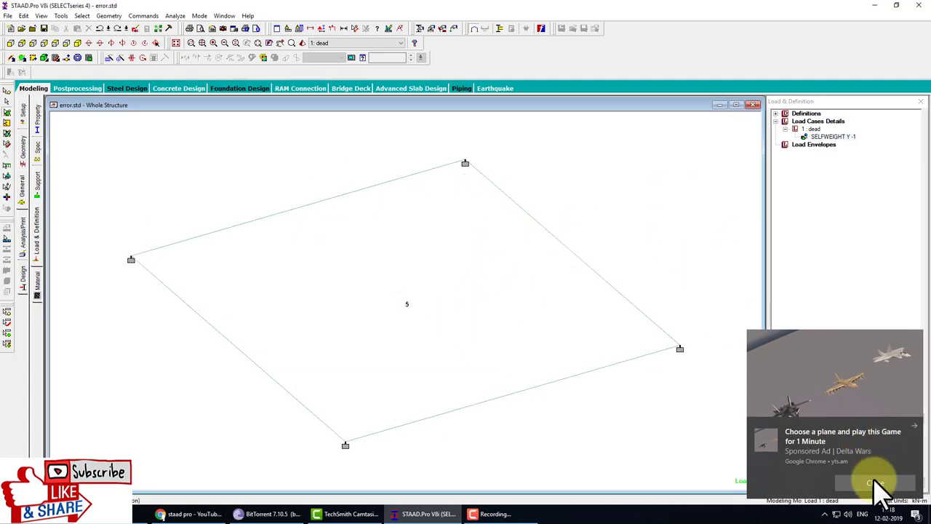
pyautogui.click(875, 483)
# Step: Assign SELFWEIGHT Y -1 from load case 1 dead to the 10×10 plate mesh
pyautogui.click(822, 136)
pyautogui.moveTo(827, 140); pyautogui.dragTo(416, 299)
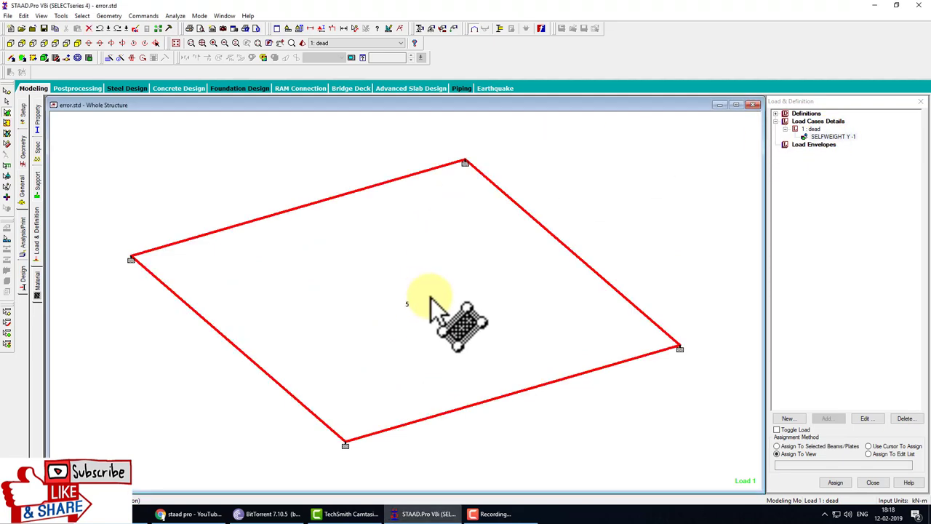
pyautogui.moveTo(415, 299)
pyautogui.mouseDown()
pyautogui.moveTo(357, 158)
pyautogui.moveTo(546, 290)
pyautogui.moveTo(492, 349)
pyautogui.moveTo(649, 203)
pyautogui.moveTo(208, 62)
pyautogui.mouseUp()
pyautogui.rightClick(645, 197)
pyautogui.click(174, 42)
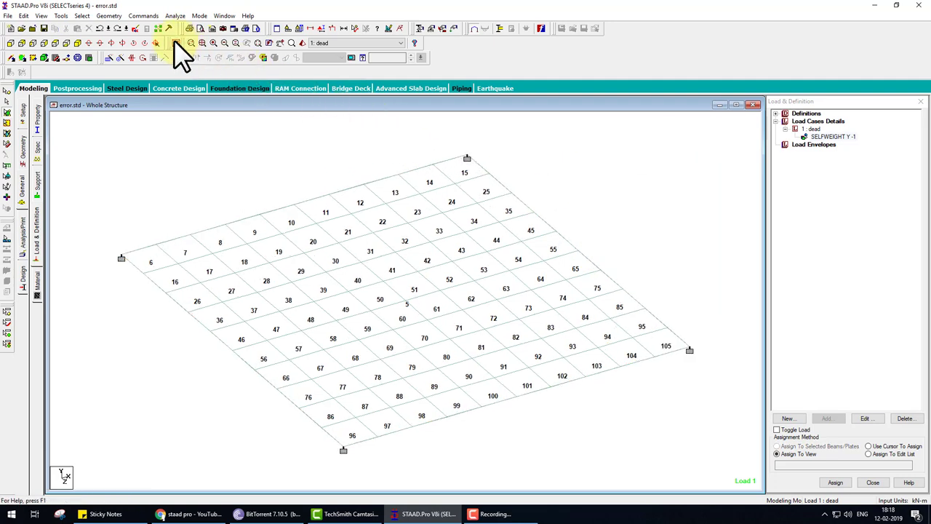
pyautogui.click(582, 208)
pyautogui.moveTo(579, 207); pyautogui.dragTo(583, 211)
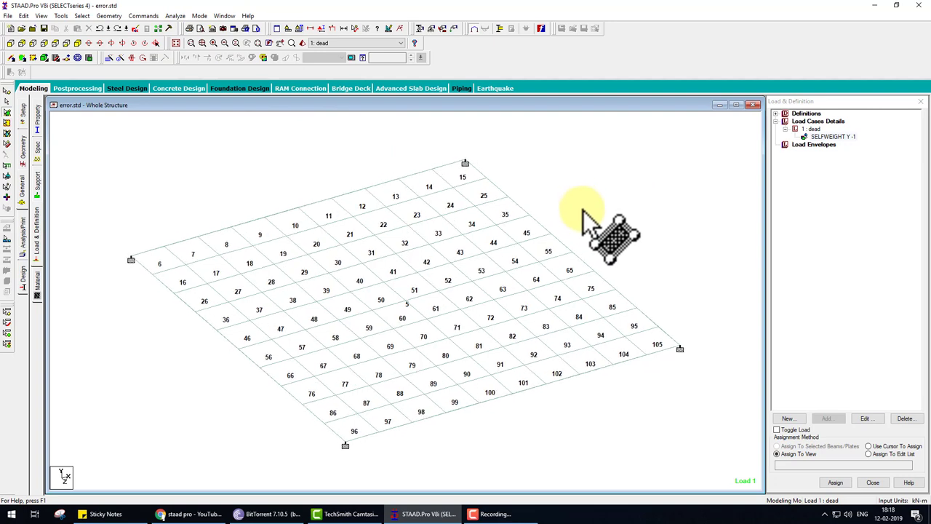
pyautogui.moveTo(582, 210); pyautogui.dragTo(578, 209)
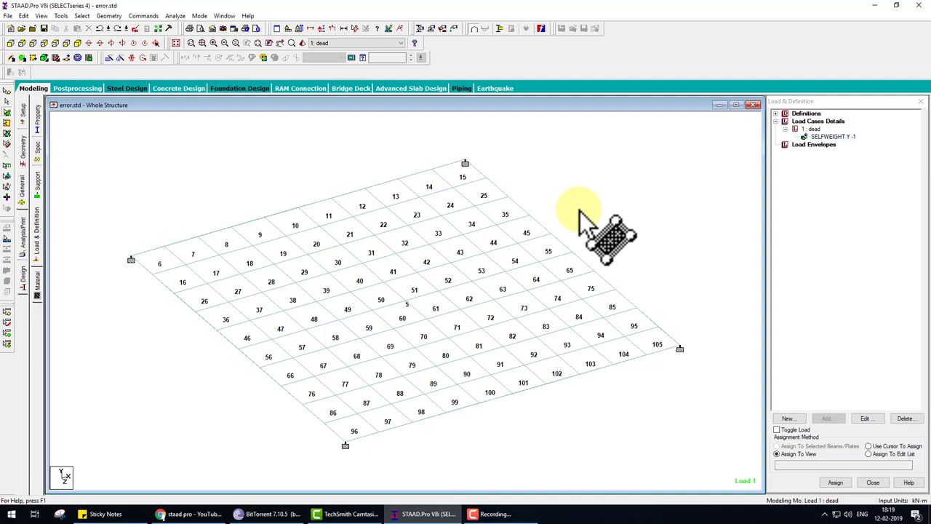